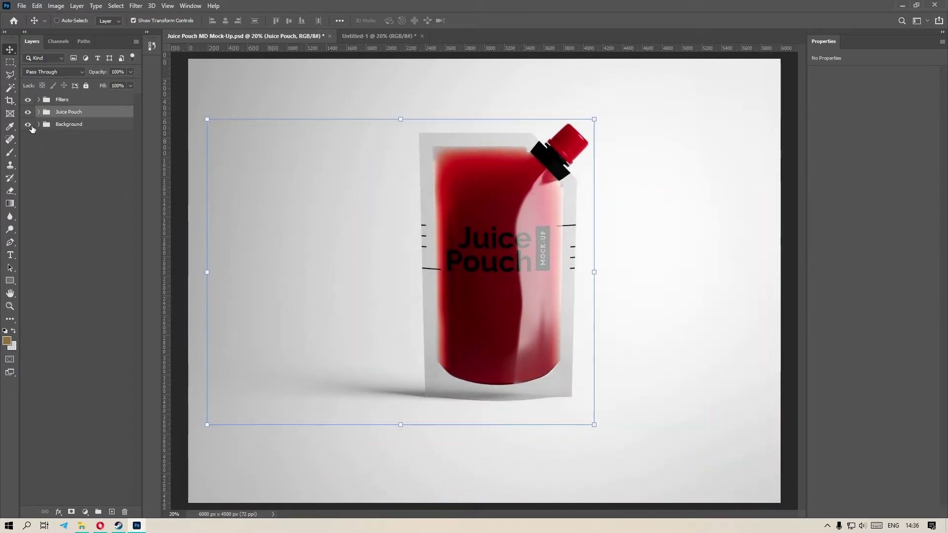
Hide the Background group to preview the pouch without it, and show the group again
{"action": "left_click", "coordinate": [28, 125]}
{"action": "left_click", "coordinate": [28, 125]}
Examine the pouch's transparency, lower seam and cap over the autumn background at 100% magnification
{"action": "left_click_drag", "start_coordinate": [514, 188], "coordinate": [496, 380]}
{"action": "key", "text": "ctrl+plus"}
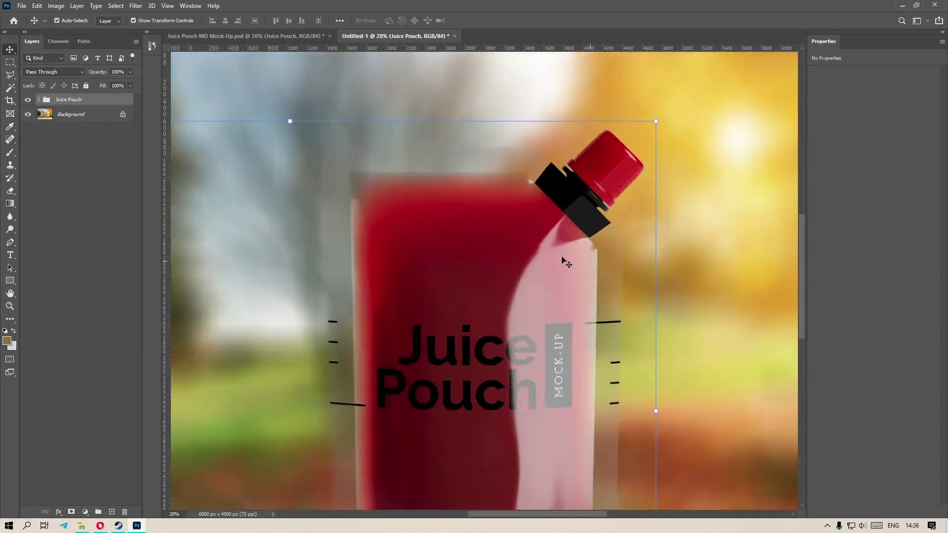
{"action": "key", "text": "ctrl+plus"}
{"action": "key", "text": "ctrl+plus"}
{"action": "key", "text": "ctrl+plus"}
{"action": "key", "text": "ctrl+plus"}
{"action": "key", "text": "ctrl+plus"}
{"action": "left_click_drag", "start_coordinate": [317, 137], "coordinate": [378, 112]}
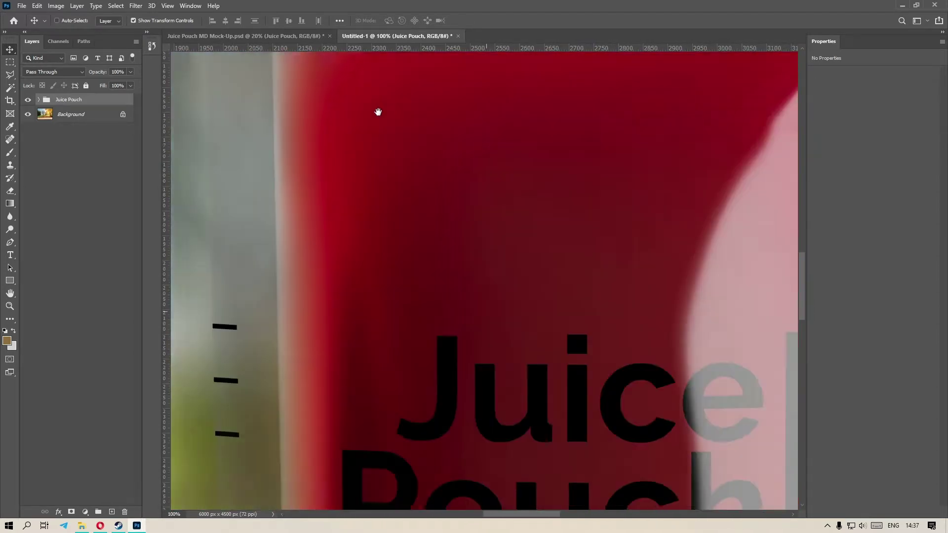
{"action": "scroll", "coordinate": [379, 112], "scroll_direction": "down", "scroll_amount": 15}
{"action": "scroll", "coordinate": [389, 143], "scroll_direction": "right", "scroll_amount": 3}
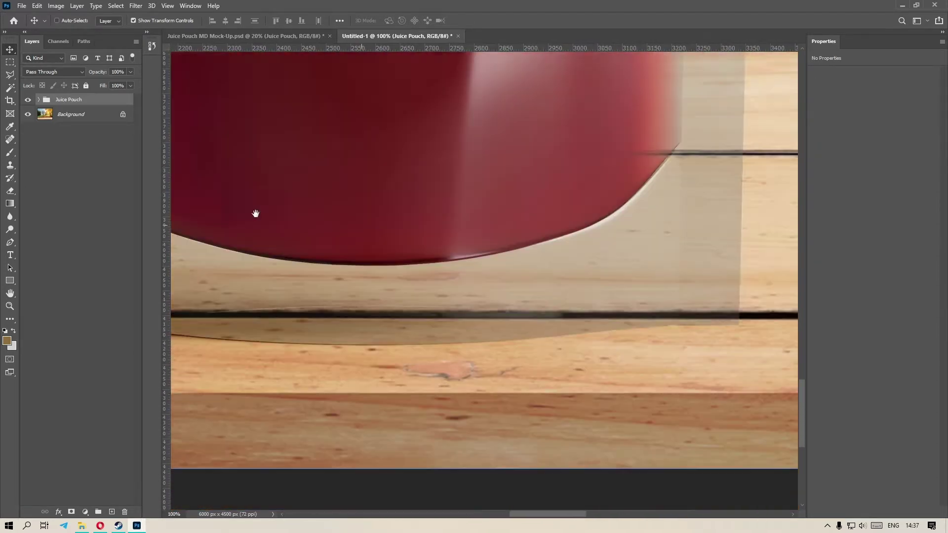
{"action": "scroll", "coordinate": [256, 213], "scroll_direction": "right", "scroll_amount": 9}
{"action": "scroll", "coordinate": [364, 229], "scroll_direction": "up", "scroll_amount": 15}
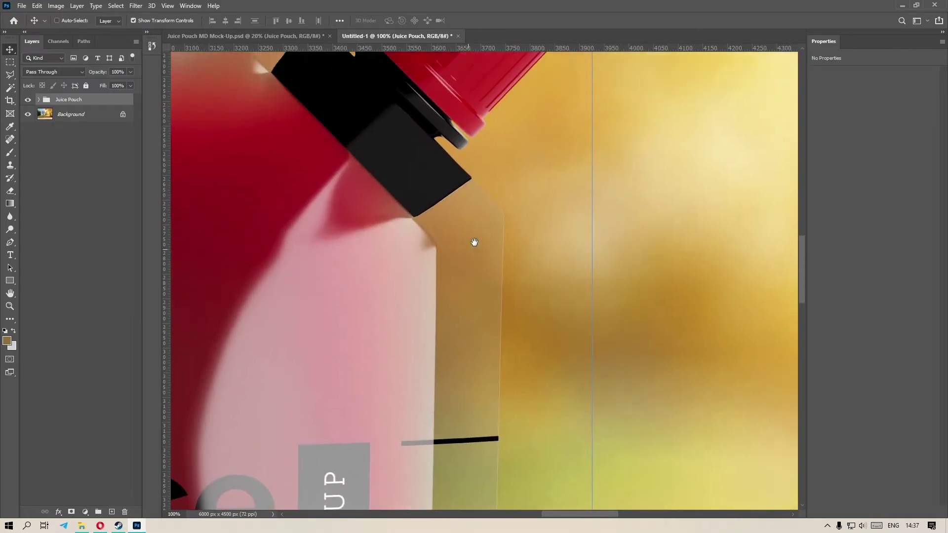
{"action": "left_click_drag", "start_coordinate": [474, 242], "coordinate": [568, 383]}
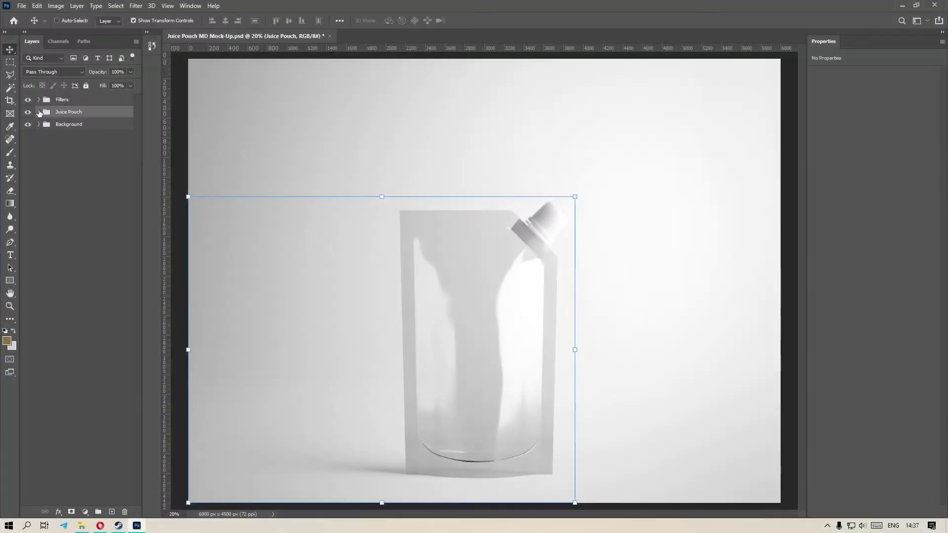
Expand the Label group and open the contents of the Label Design smart object for editing
{"action": "left_click", "coordinate": [73, 163]}
{"action": "left_click", "coordinate": [47, 161]}
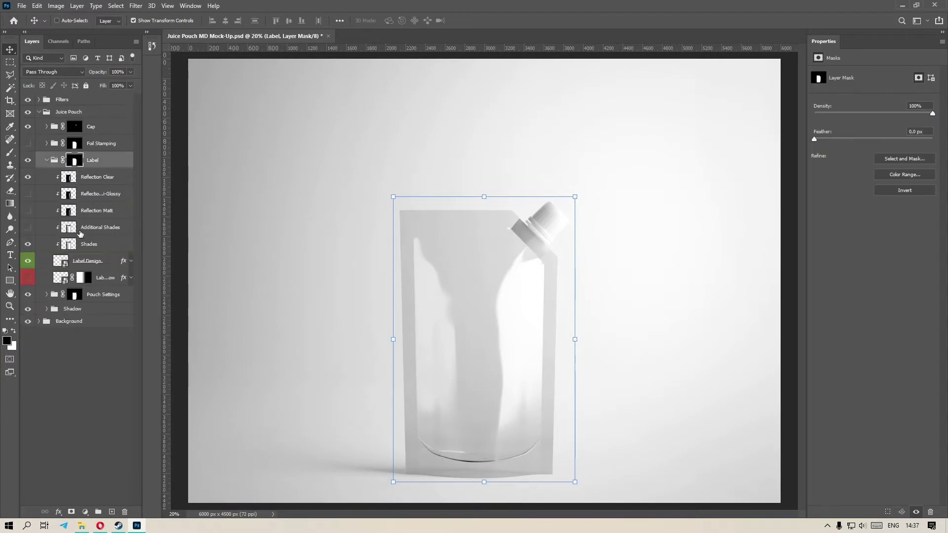
{"action": "right_click", "coordinate": [90, 262]}
{"action": "left_click", "coordinate": [119, 209]}
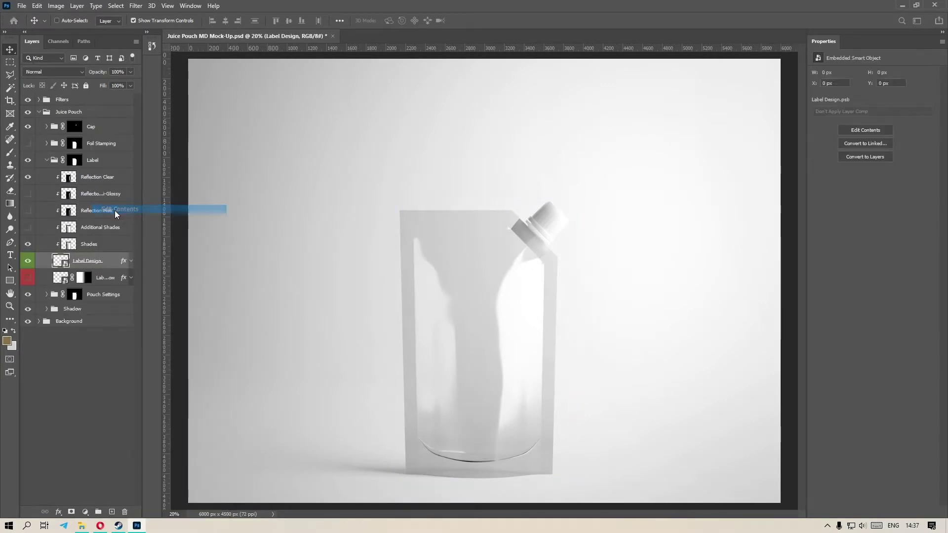
Show the lower Label Black group in the label design, save it, and return to the mock-up document
{"action": "left_click", "coordinate": [27, 125]}
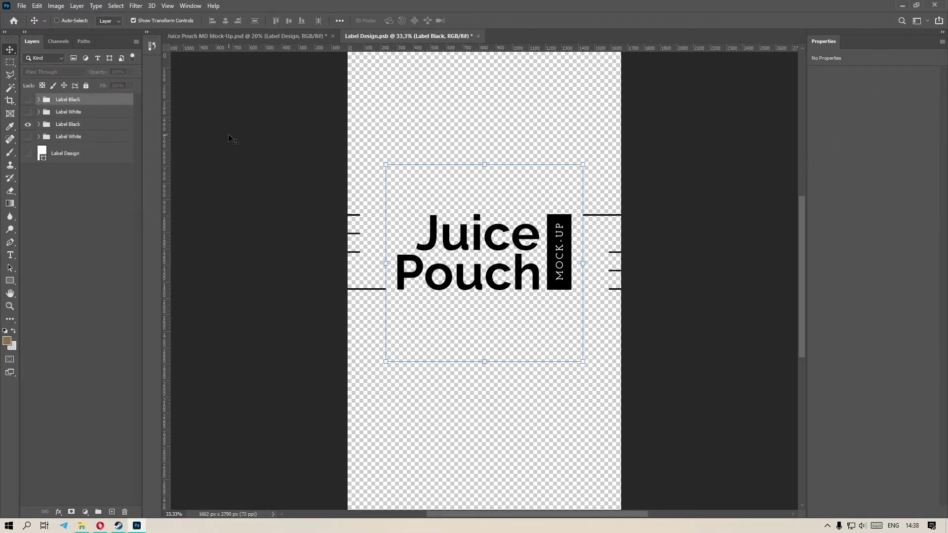
{"action": "left_click", "coordinate": [66, 218]}
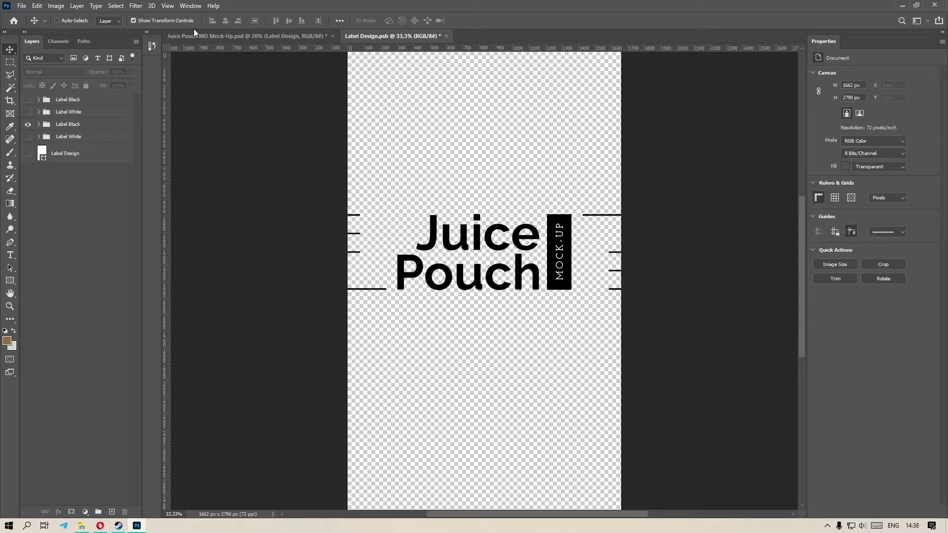
{"action": "left_click", "coordinate": [19, 8]}
{"action": "left_click", "coordinate": [35, 96]}
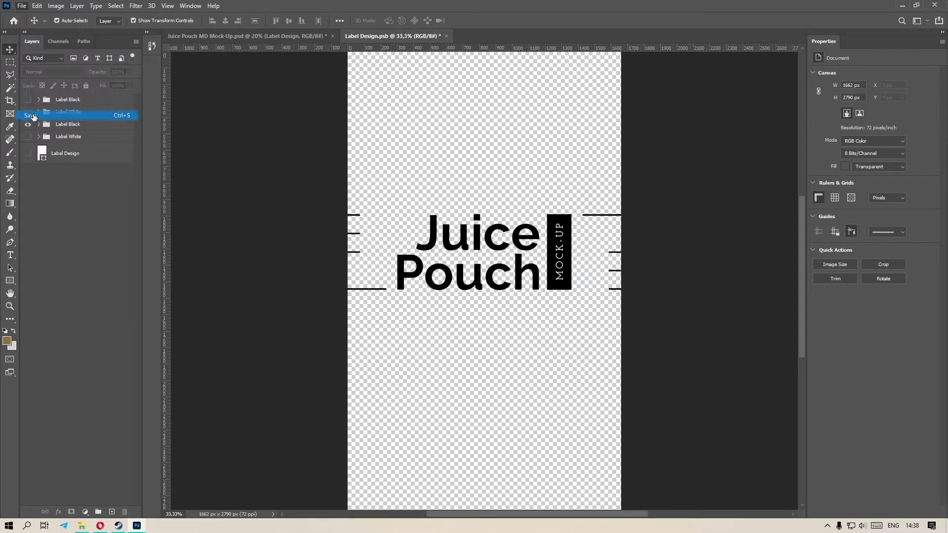
{"action": "left_click", "coordinate": [265, 35]}
{"action": "left_click", "coordinate": [108, 371]}
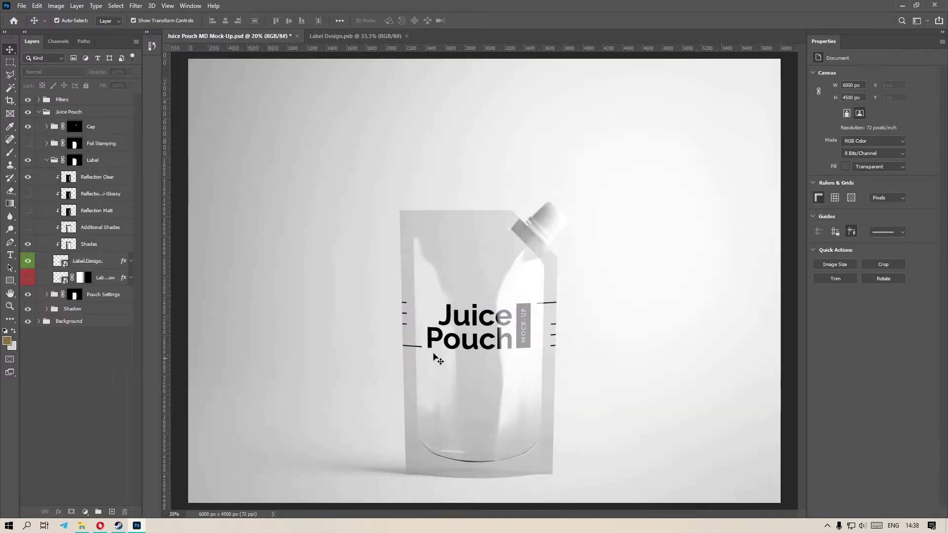
Examine the black text label on the pouch up close, and fit the whole mock-up in view again
{"action": "key", "text": "ctrl+1"}
{"action": "left_click_drag", "start_coordinate": [517, 402], "coordinate": [341, 419]}
{"action": "key", "text": "ctrl+0"}
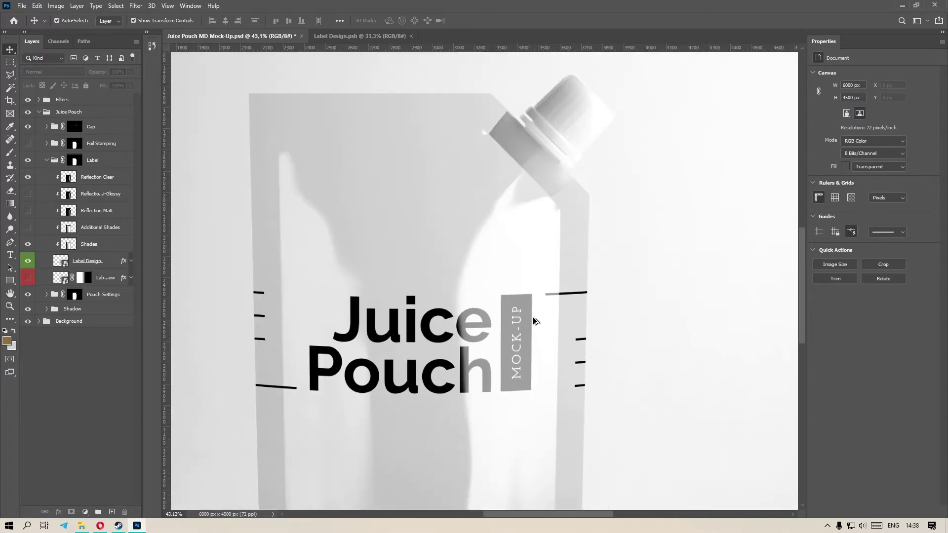
In the label design, swap the lower Label Black group for the uppermost one, save, and return to the mock-up document
{"action": "left_click", "coordinate": [351, 37]}
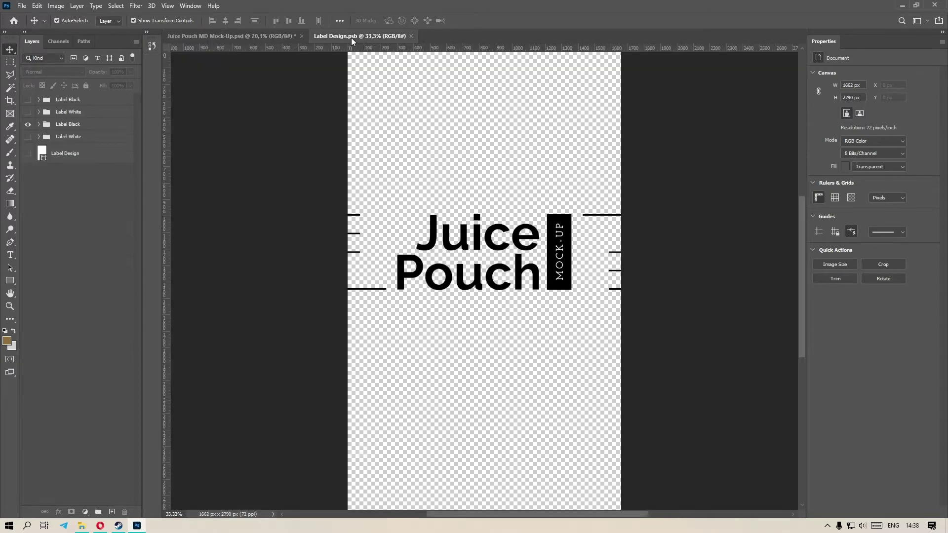
{"action": "left_click", "coordinate": [27, 126]}
{"action": "left_click", "coordinate": [27, 101]}
{"action": "left_click", "coordinate": [18, 7]}
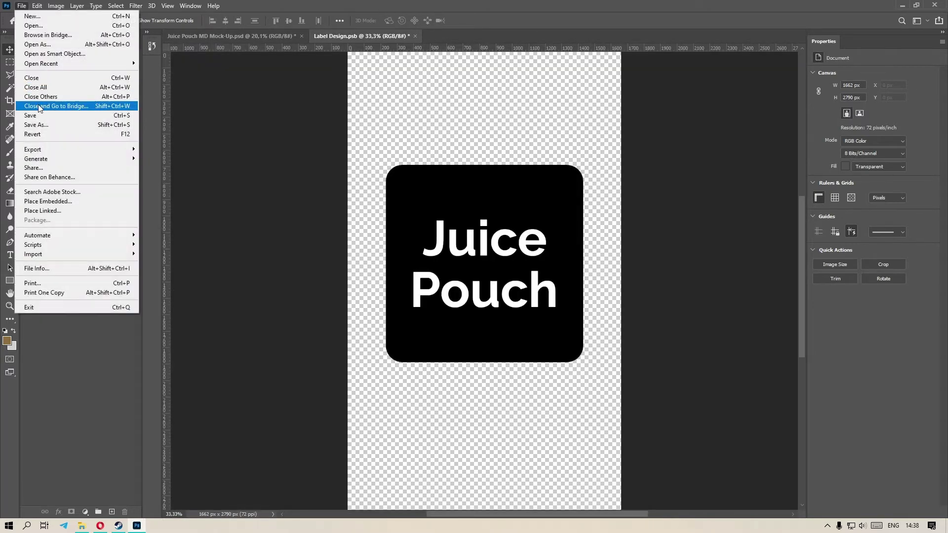
{"action": "left_click", "coordinate": [35, 117]}
{"action": "left_click", "coordinate": [270, 36]}
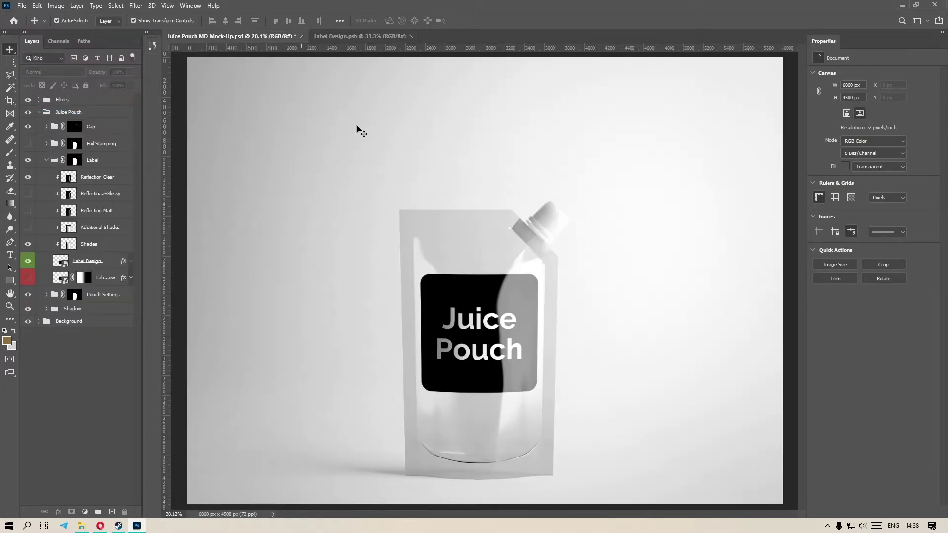
Inspect the black rounded-square label on the pouch up close, and return to the full view
{"action": "key", "text": "ctrl+1"}
{"action": "left_click_drag", "start_coordinate": [553, 248], "coordinate": [435, 66]}
{"action": "key", "text": "ctrl+0"}
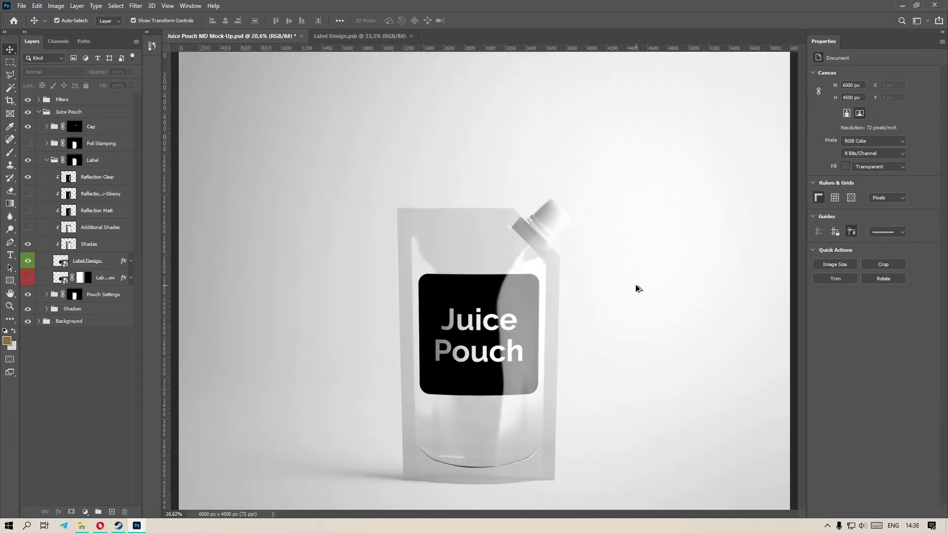
In the label design, stretch the black rounded square to cover the whole canvas, 1662 x 2790 px
{"action": "left_click", "coordinate": [334, 38]}
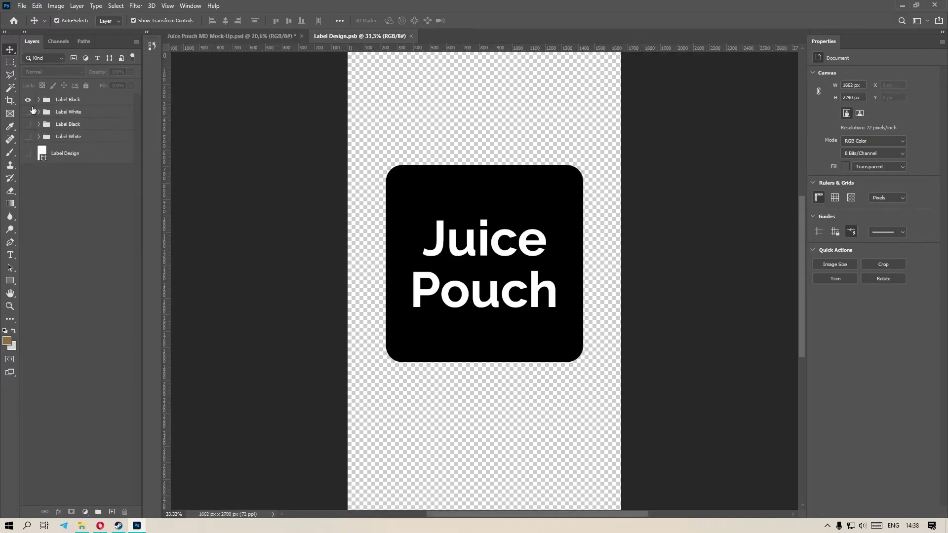
{"action": "left_click", "coordinate": [479, 189]}
{"action": "key", "text": "ctrl+minus"}
{"action": "left_click_drag", "start_coordinate": [485, 194], "coordinate": [484, 108]}
{"action": "left_click_drag", "start_coordinate": [484, 428], "coordinate": [484, 453]}
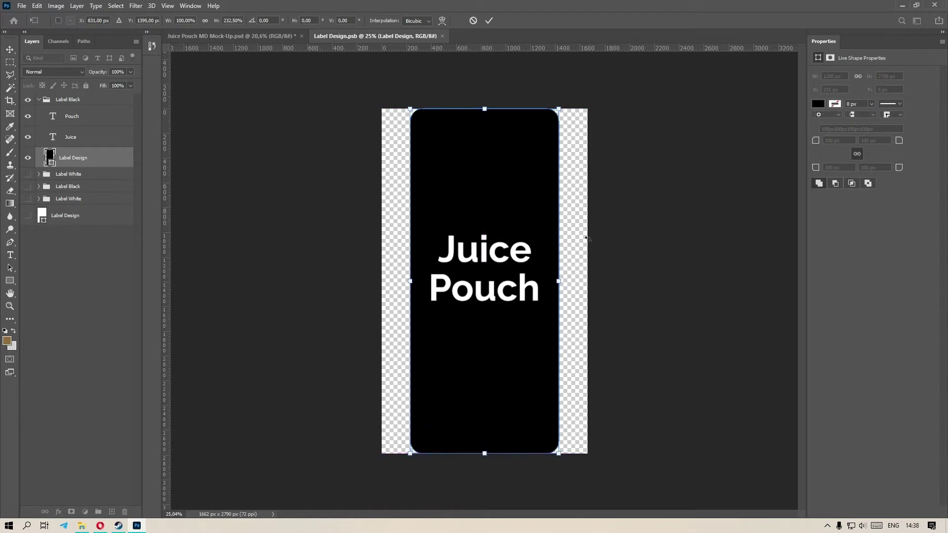
{"action": "left_click_drag", "start_coordinate": [562, 285], "coordinate": [588, 281]}
{"action": "key", "text": "Return"}
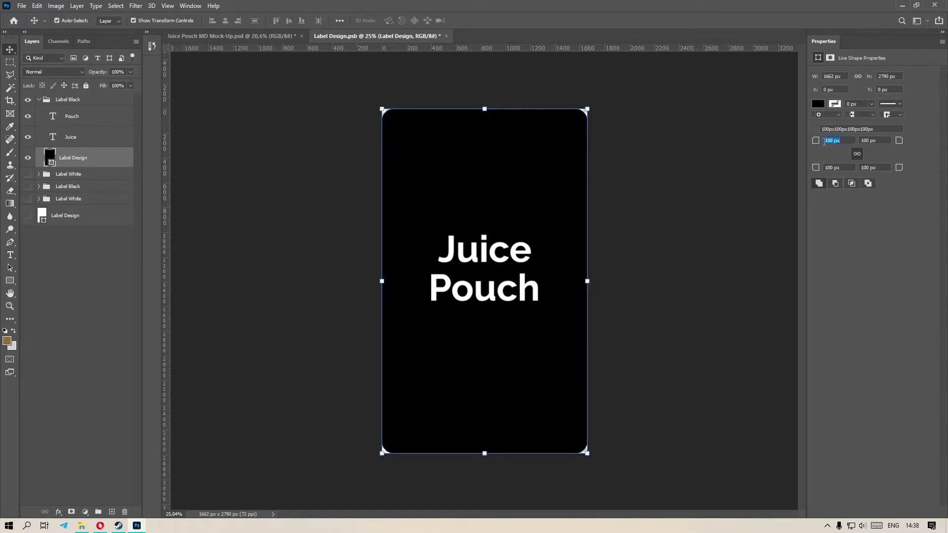
Set the corner radius of the label's background shape to 0 px on all corners
{"action": "type", "text": "0"}
{"action": "key", "text": "Return"}
{"action": "left_click", "coordinate": [618, 267]}
{"action": "left_click", "coordinate": [527, 319]}
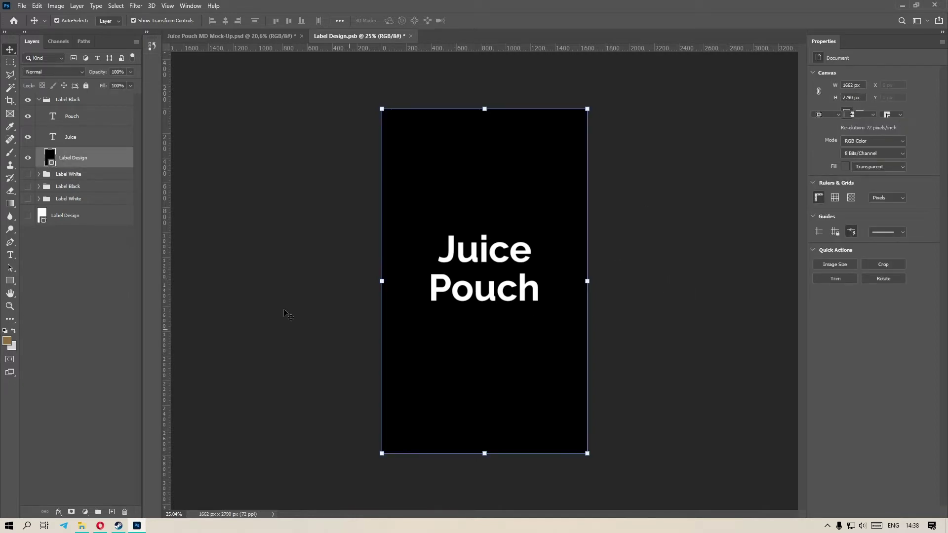
Recolour the label's background shape to #b54a4a, and close the label design with its changes saved
{"action": "double_click", "coordinate": [46, 157]}
{"action": "left_click", "coordinate": [651, 333]}
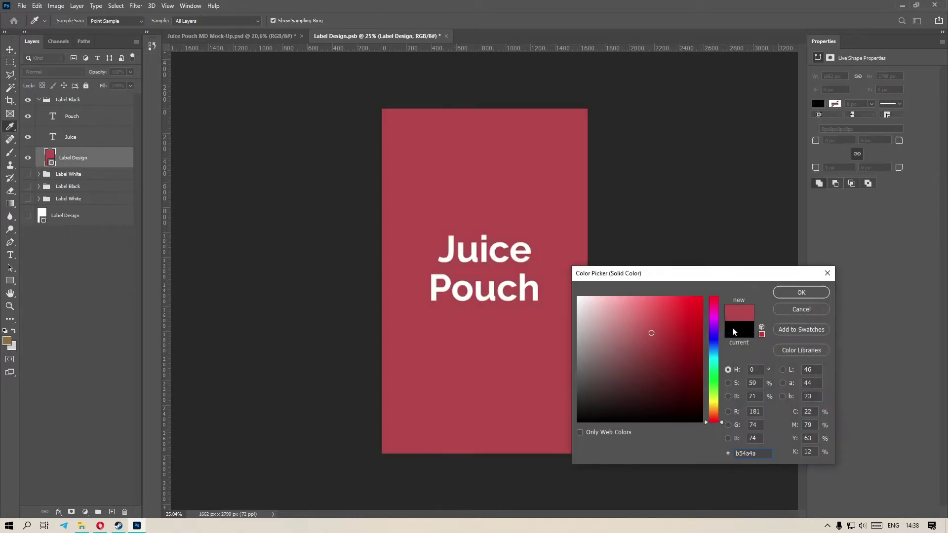
{"action": "left_click", "coordinate": [786, 295]}
{"action": "left_click", "coordinate": [447, 37]}
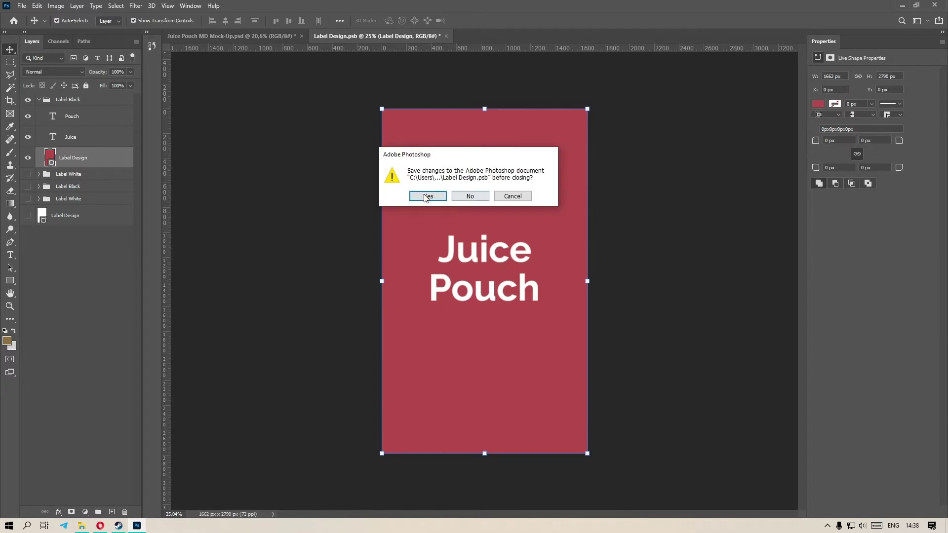
{"action": "left_click", "coordinate": [430, 195]}
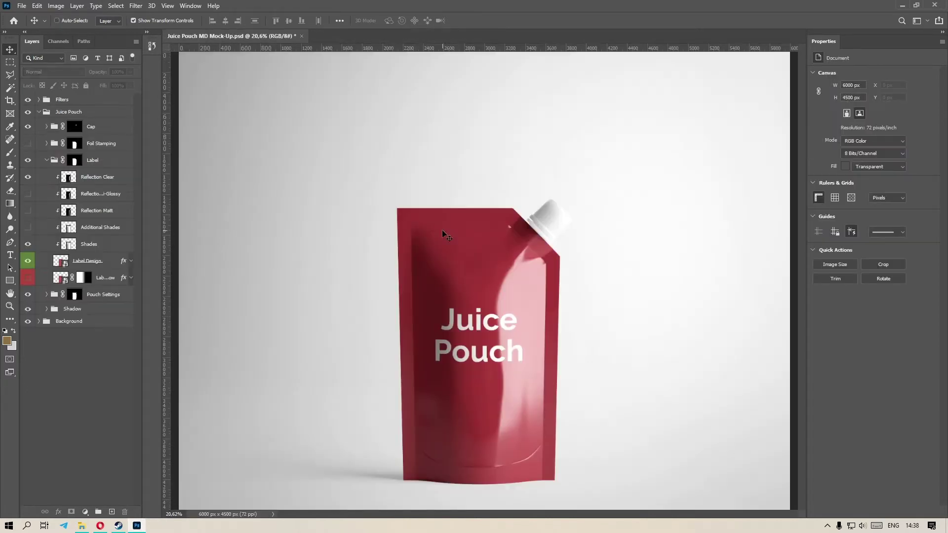
Examine the full-cover red label and its reflections on the pouch up close
{"action": "scroll", "coordinate": [570, 197], "scroll_direction": "up", "scroll_amount": 5}
{"action": "left_click_drag", "start_coordinate": [569, 197], "coordinate": [371, 227]}
{"action": "scroll", "coordinate": [560, 334], "scroll_direction": "down", "scroll_amount": 5}
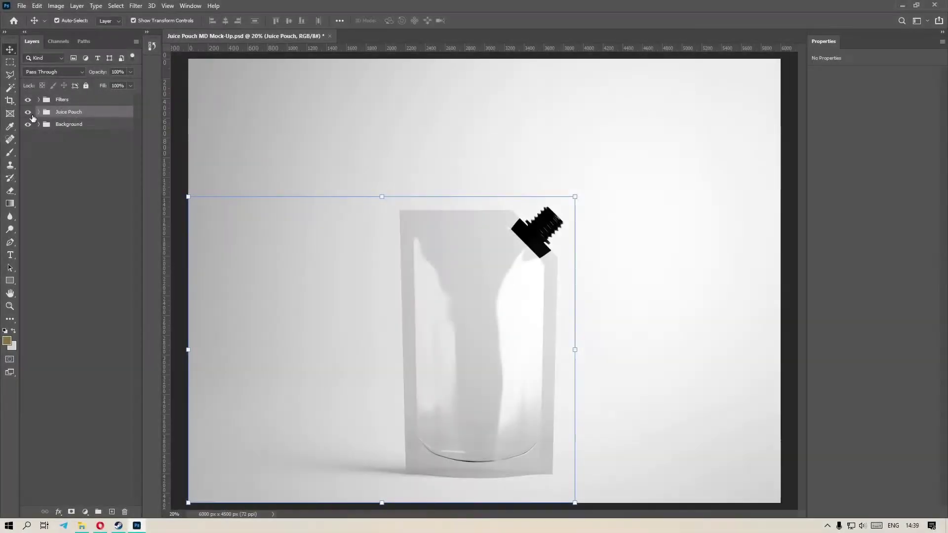
Inside the Pouch Settings group, hide the Empty Pouch group and show the Juice Pouch group
{"action": "left_click", "coordinate": [103, 178]}
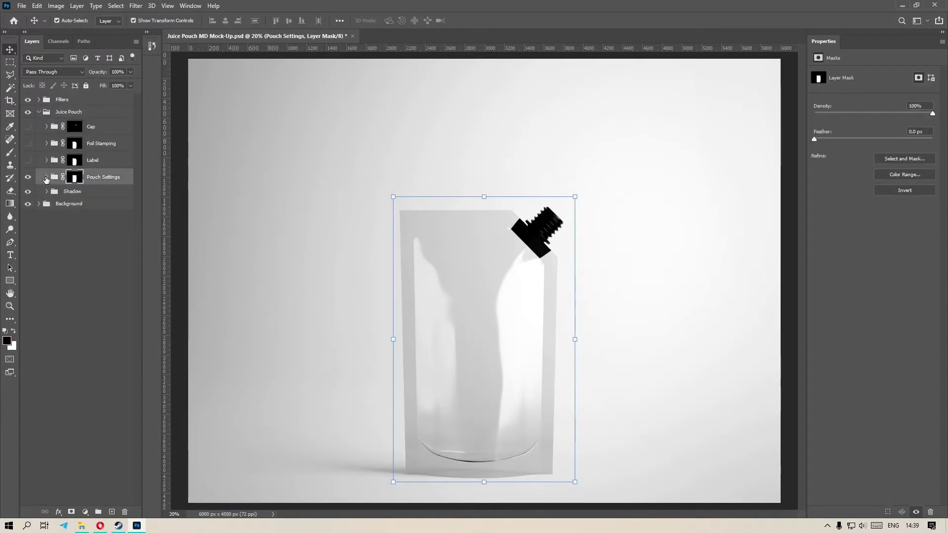
{"action": "left_click", "coordinate": [47, 177]}
{"action": "left_click", "coordinate": [86, 230]}
{"action": "left_click", "coordinate": [28, 229]}
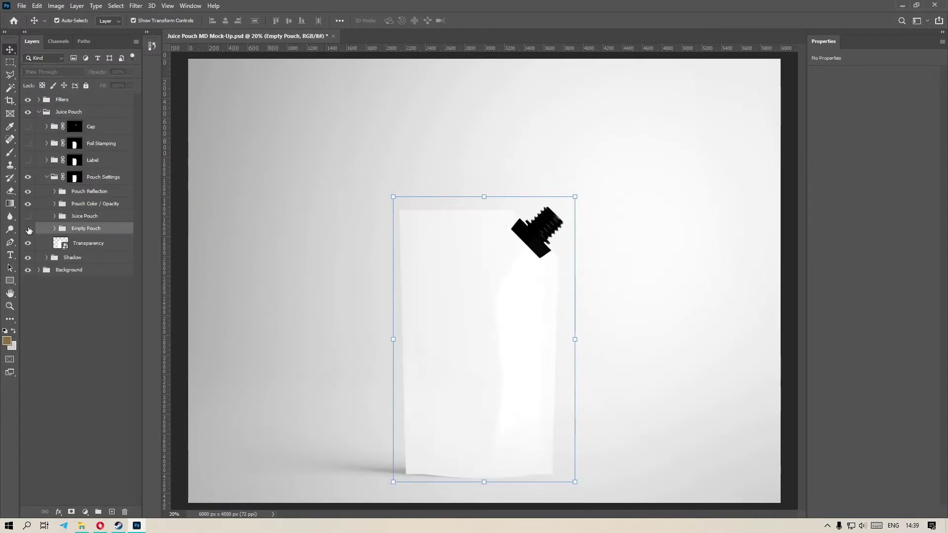
{"action": "left_click", "coordinate": [47, 220]}
{"action": "left_click", "coordinate": [27, 217]}
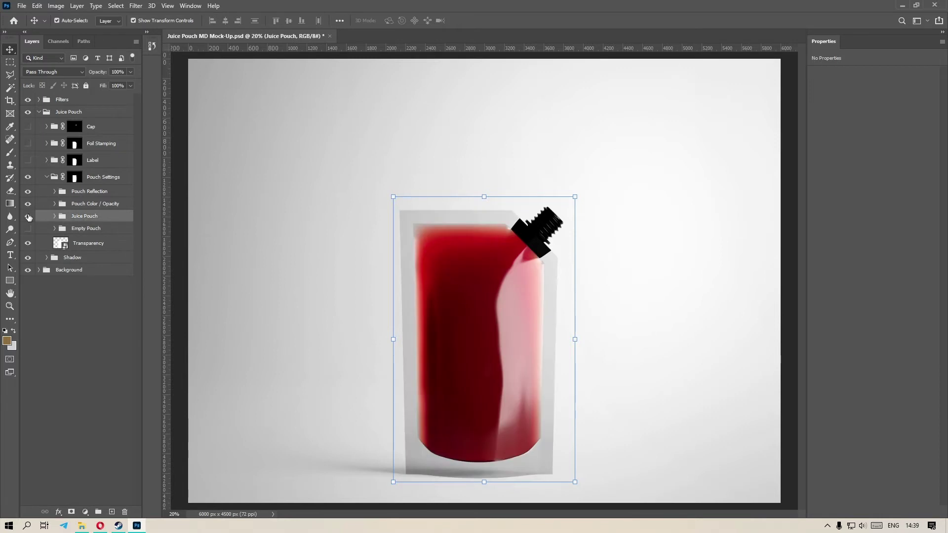
Hide Juice Strawberry, preview the Mango, Orange, Lime, Lemon and Berry Mix layers one at a time, and show Juice Banana
{"action": "left_click", "coordinate": [55, 216]}
{"action": "left_click", "coordinate": [28, 231]}
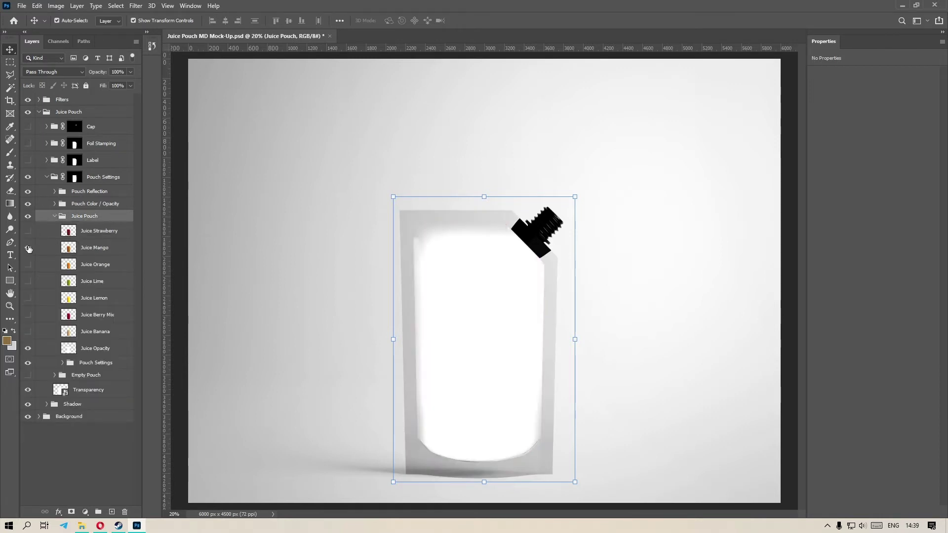
{"action": "left_click", "coordinate": [27, 247]}
{"action": "left_click", "coordinate": [27, 248]}
{"action": "left_click", "coordinate": [28, 265]}
{"action": "left_click", "coordinate": [28, 265]}
{"action": "left_click", "coordinate": [28, 281]}
{"action": "left_click", "coordinate": [28, 281]}
{"action": "left_click", "coordinate": [28, 298]}
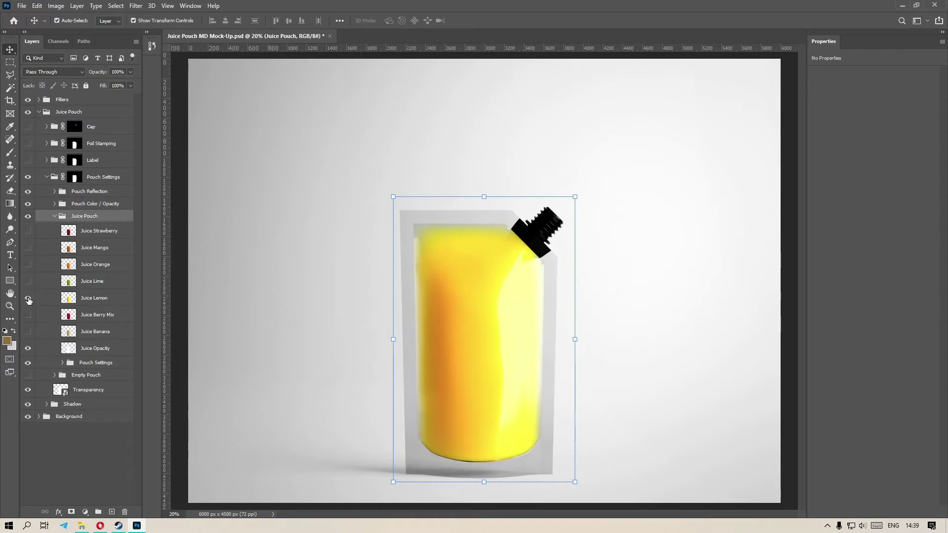
{"action": "left_click", "coordinate": [28, 298]}
{"action": "left_click", "coordinate": [28, 316]}
{"action": "left_click", "coordinate": [27, 316]}
{"action": "left_click", "coordinate": [27, 332]}
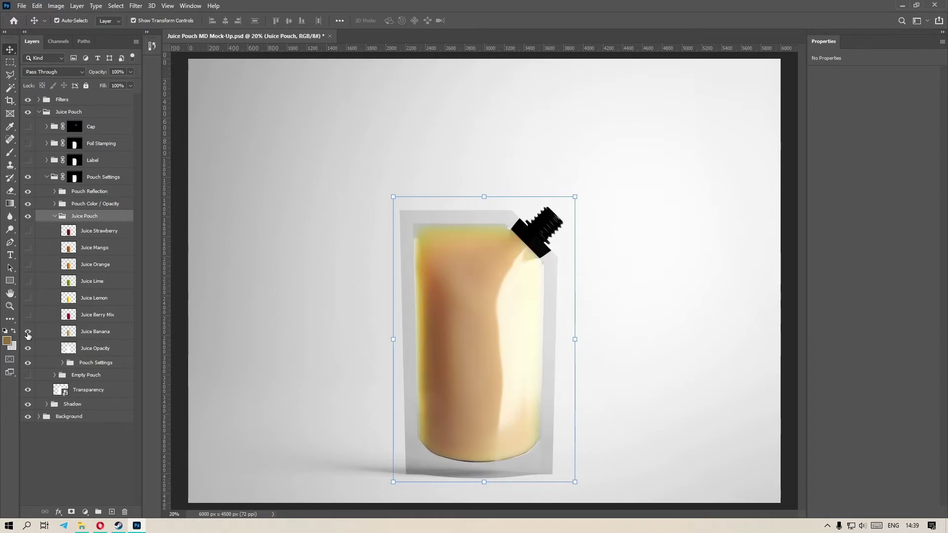
Try the Juice Opacity layer at 0% opacity, and restore it to 100%
{"action": "left_click", "coordinate": [105, 349]}
{"action": "left_click", "coordinate": [131, 72]}
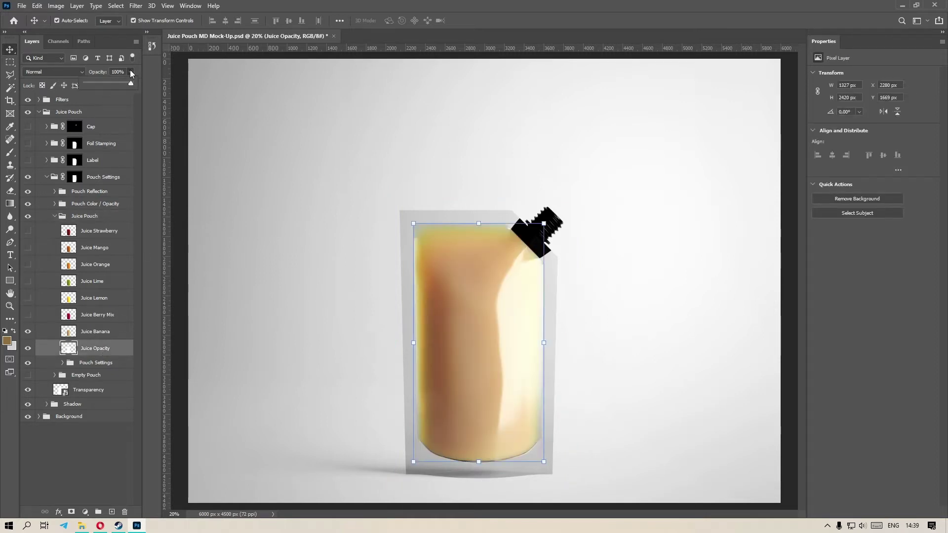
{"action": "left_click_drag", "start_coordinate": [118, 83], "coordinate": [28, 86]}
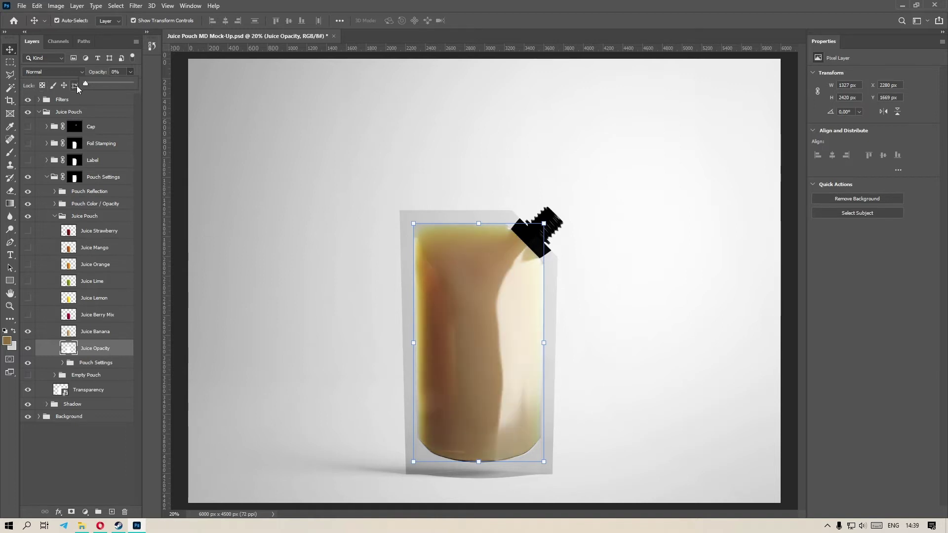
{"action": "left_click_drag", "start_coordinate": [130, 83], "coordinate": [170, 86]}
Select the Juice Pouch group inside Pouch Settings and collapse it
{"action": "left_click", "coordinate": [76, 225]}
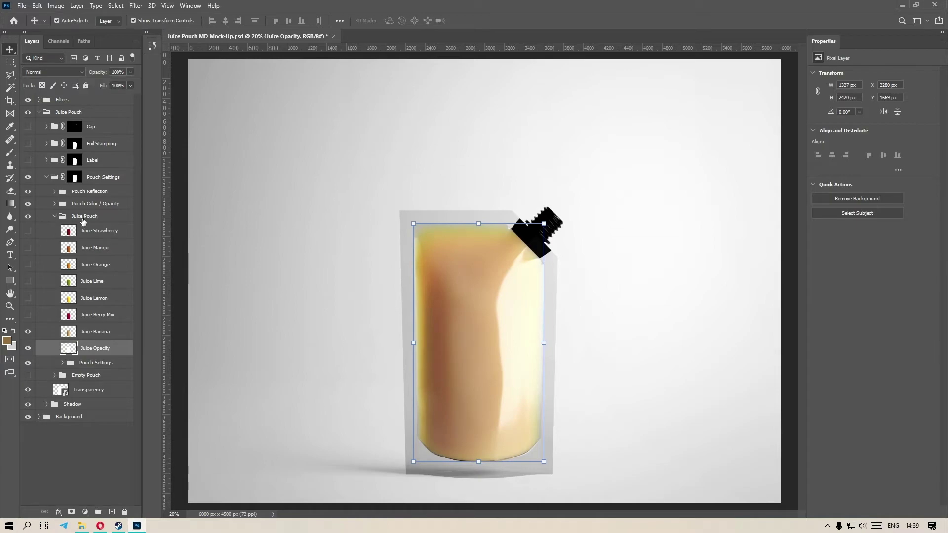
{"action": "left_click", "coordinate": [79, 217]}
{"action": "left_click", "coordinate": [55, 216]}
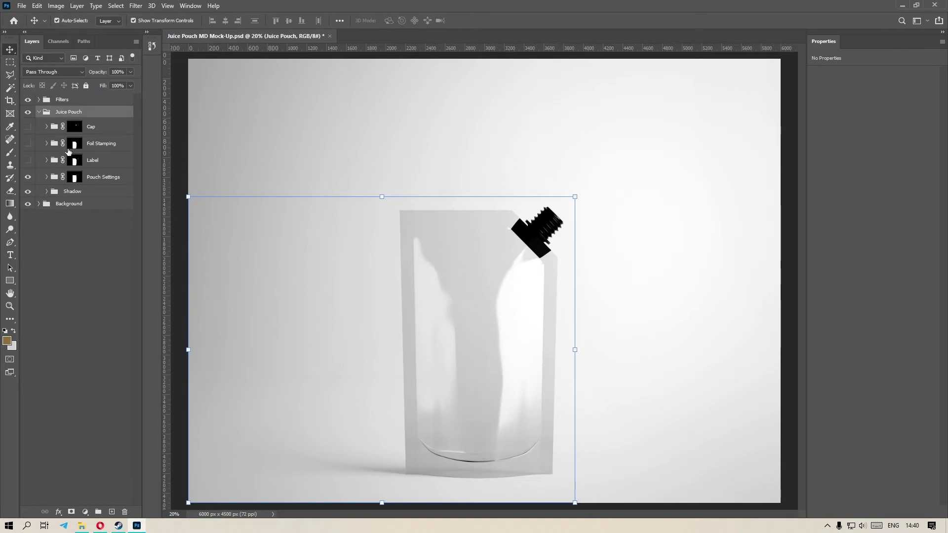
Expand the Pouch Settings group and the Pouch Color / Opacity group inside it
{"action": "left_click", "coordinate": [92, 177]}
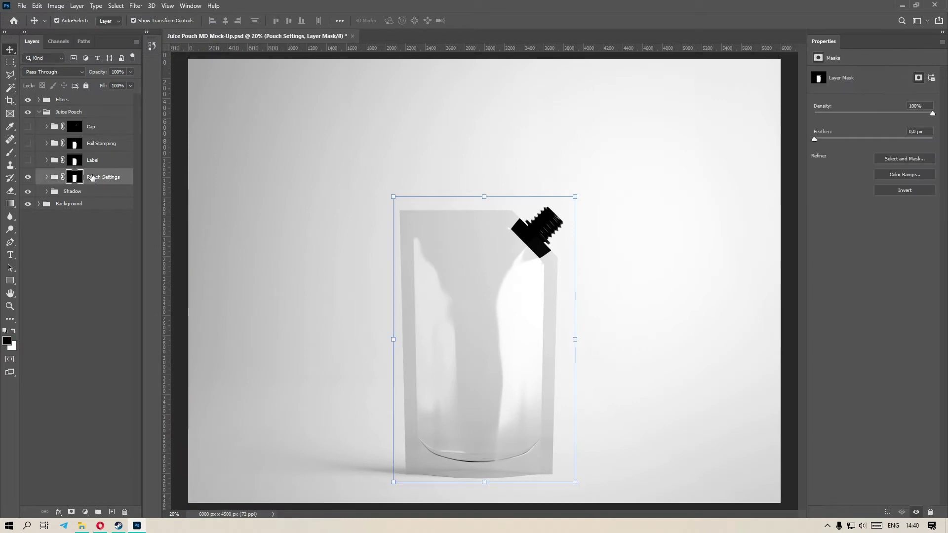
{"action": "left_click", "coordinate": [47, 177]}
{"action": "left_click", "coordinate": [56, 203]}
{"action": "left_click", "coordinate": [53, 204]}
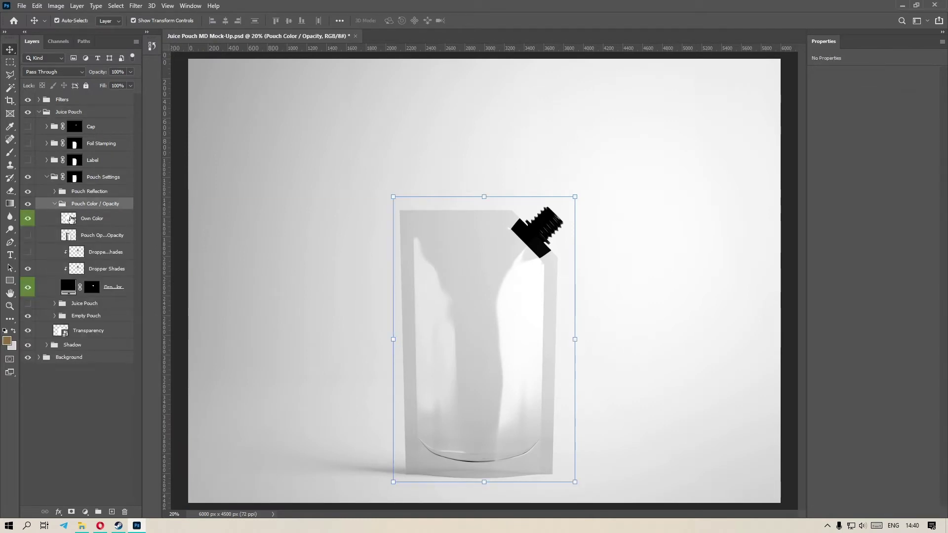
Try green and other hues for the pouch's Own Color fill, and discard the colour change
{"action": "double_click", "coordinate": [68, 218]}
{"action": "left_click", "coordinate": [678, 314]}
{"action": "left_click", "coordinate": [714, 380]}
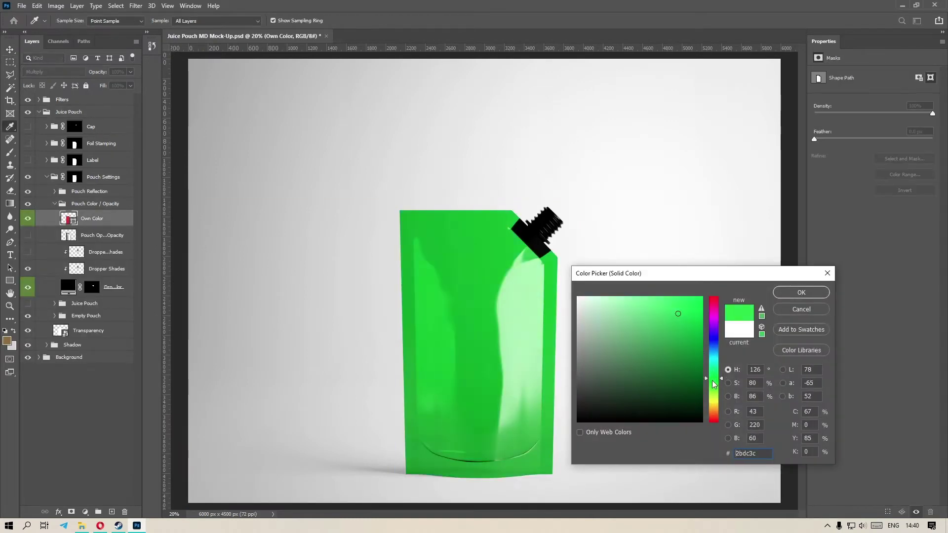
{"action": "left_click_drag", "start_coordinate": [713, 381], "coordinate": [717, 316]}
{"action": "left_click", "coordinate": [828, 274]}
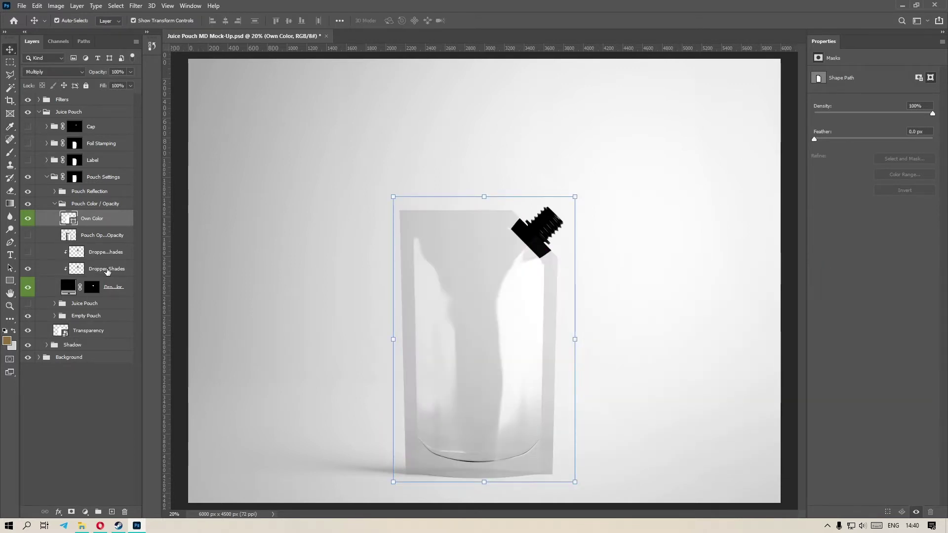
Try different saturated hues for the Dropper Color fill, and discard the colour change
{"action": "left_click", "coordinate": [98, 287]}
{"action": "double_click", "coordinate": [68, 287]}
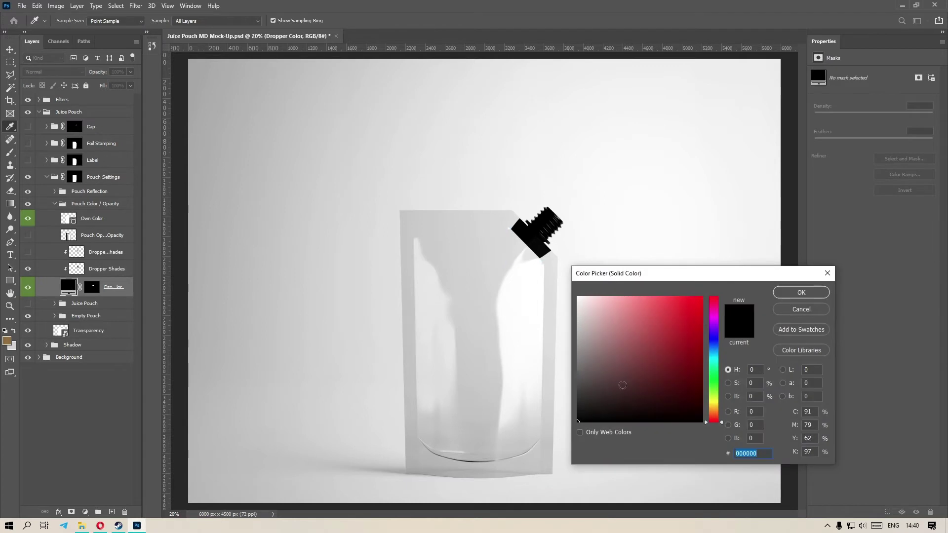
{"action": "left_click", "coordinate": [702, 297]}
{"action": "left_click_drag", "start_coordinate": [716, 366], "coordinate": [719, 312]}
{"action": "left_click", "coordinate": [829, 271]}
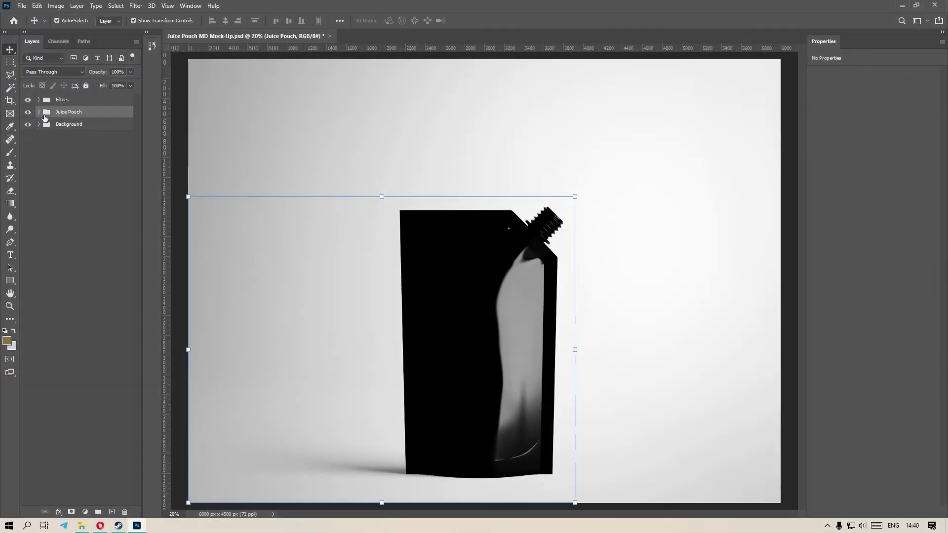
Expand the Juice Pouch group, its Pouch Settings group and the Pouch Reflection group inside
{"action": "left_click", "coordinate": [39, 112]}
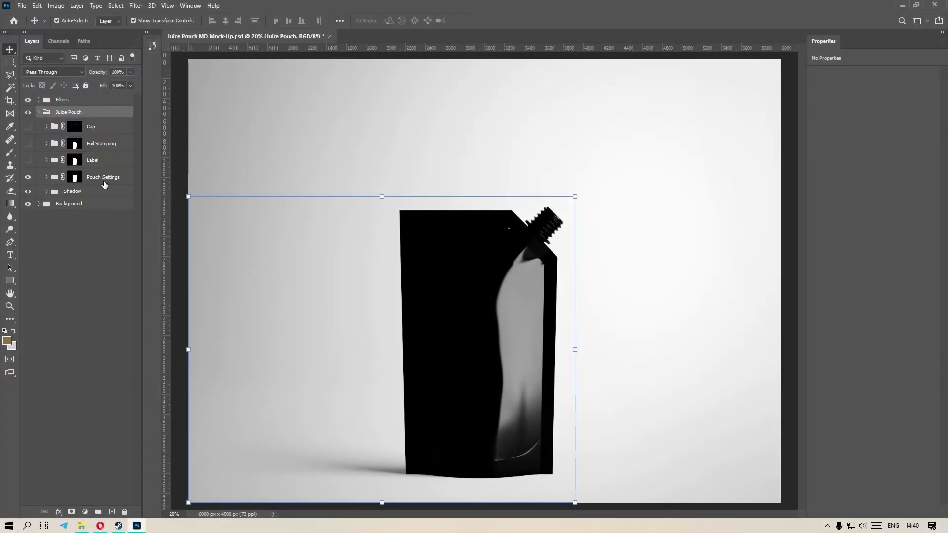
{"action": "left_click", "coordinate": [75, 178]}
{"action": "left_click", "coordinate": [46, 177]}
{"action": "left_click", "coordinate": [60, 192]}
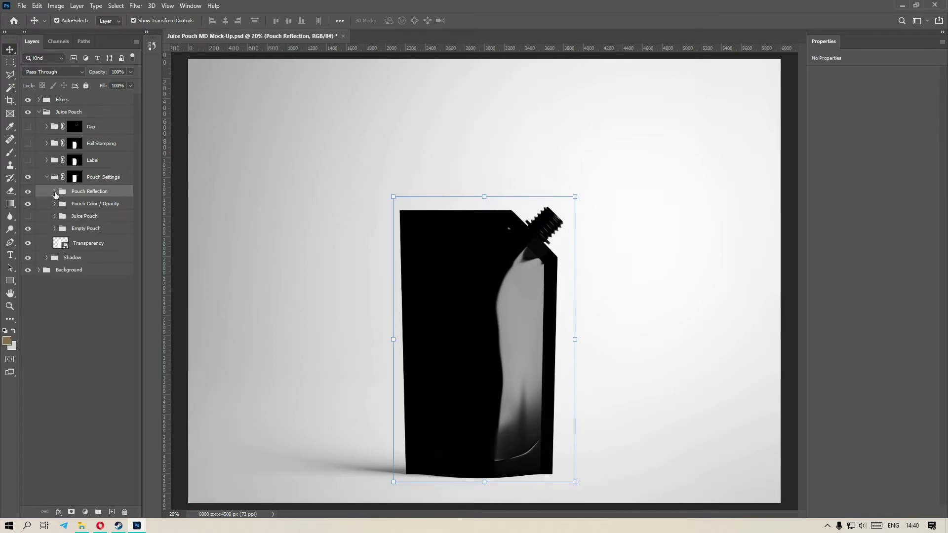
{"action": "left_click", "coordinate": [55, 191]}
{"action": "left_click", "coordinate": [38, 211]}
Hide Reflection Clear, preview the glossy and matt pouch reflections one at a time, and show Reflection Clear again
{"action": "left_click", "coordinate": [28, 206]}
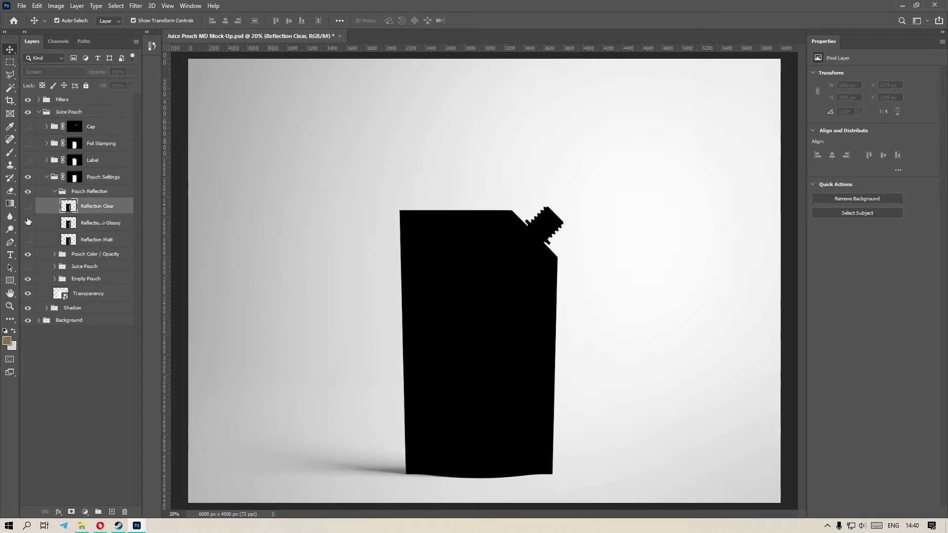
{"action": "left_click", "coordinate": [27, 222]}
{"action": "left_click", "coordinate": [28, 223]}
{"action": "left_click", "coordinate": [28, 239]}
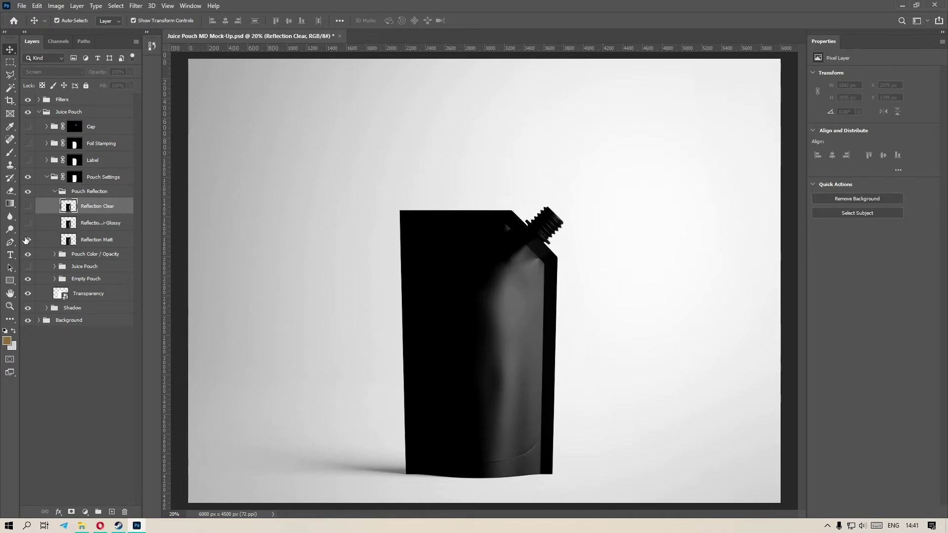
{"action": "left_click", "coordinate": [28, 240]}
{"action": "left_click", "coordinate": [28, 222]}
{"action": "left_click", "coordinate": [27, 223]}
{"action": "left_click", "coordinate": [28, 206]}
Compare the glossy and matt pouch reflections up close with Reflection Clear hidden
{"action": "scroll", "coordinate": [491, 378], "scroll_direction": "up", "scroll_amount": 2}
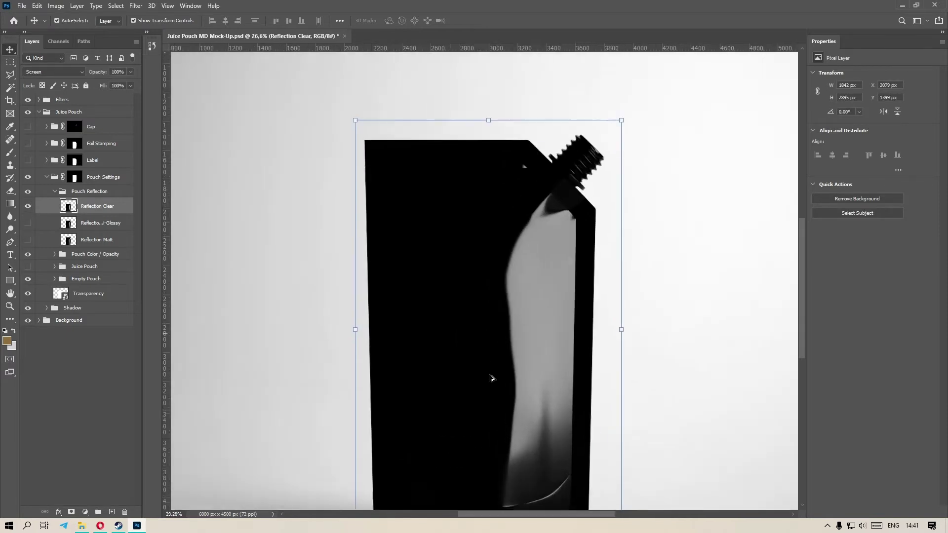
{"action": "scroll", "coordinate": [491, 378], "scroll_direction": "up", "scroll_amount": 3}
{"action": "left_click", "coordinate": [28, 206]}
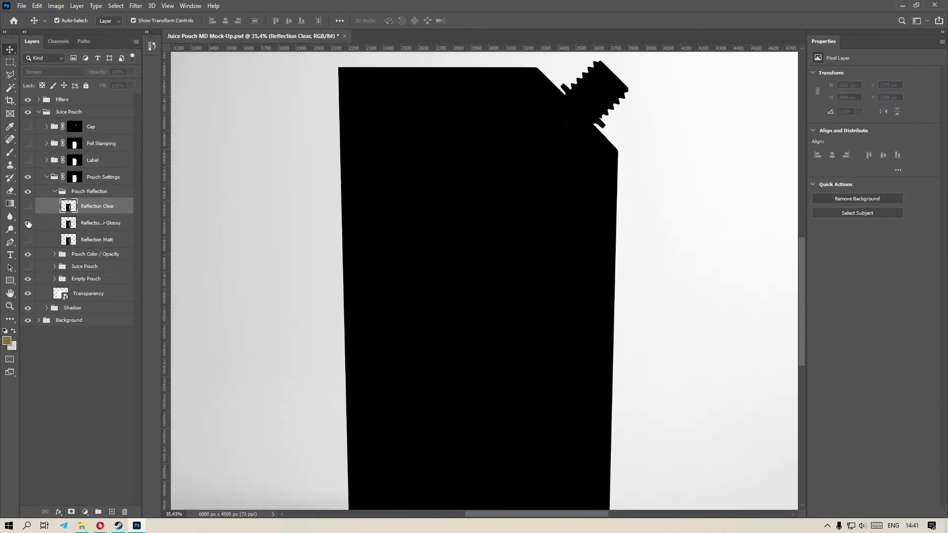
{"action": "left_click", "coordinate": [28, 223]}
{"action": "left_click", "coordinate": [28, 223]}
{"action": "left_click", "coordinate": [27, 240]}
{"action": "left_click", "coordinate": [27, 239]}
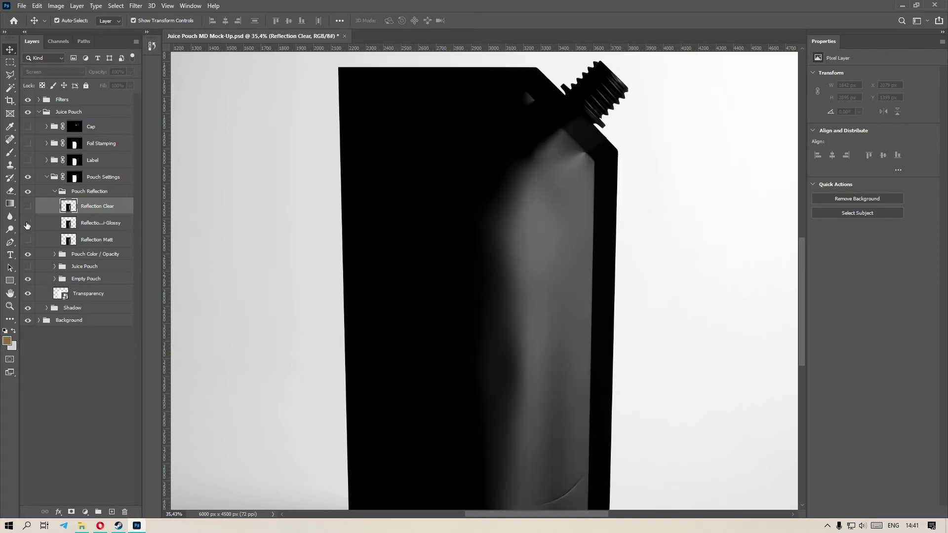
Show the pouch's Reflection Clear layer at 75% opacity and collapse the Pouch Reflection group
{"action": "left_click", "coordinate": [28, 206]}
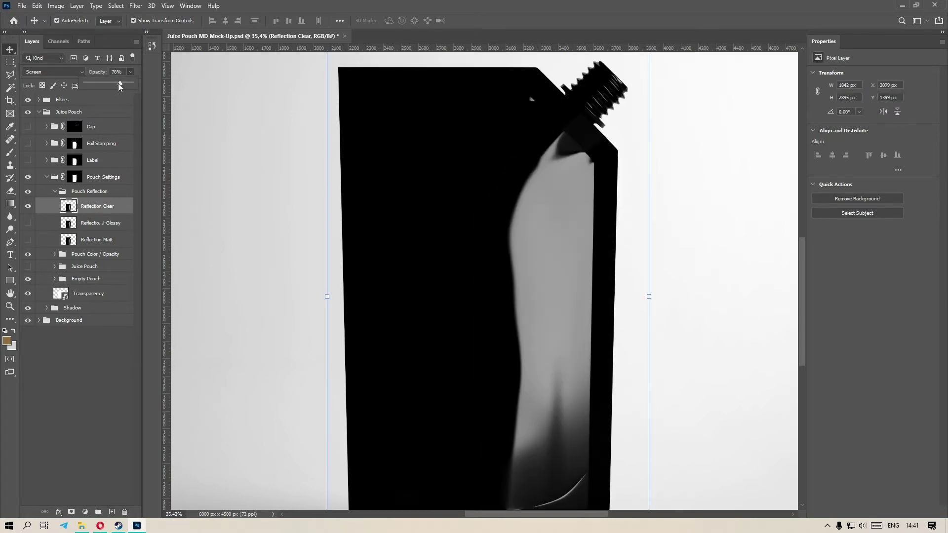
{"action": "mouse_move", "coordinate": [119, 86]}
{"action": "left_mouse_down"}
{"action": "mouse_move", "coordinate": [103, 84]}
{"action": "mouse_move", "coordinate": [176, 84]}
{"action": "mouse_move", "coordinate": [119, 84]}
{"action": "left_mouse_up"}
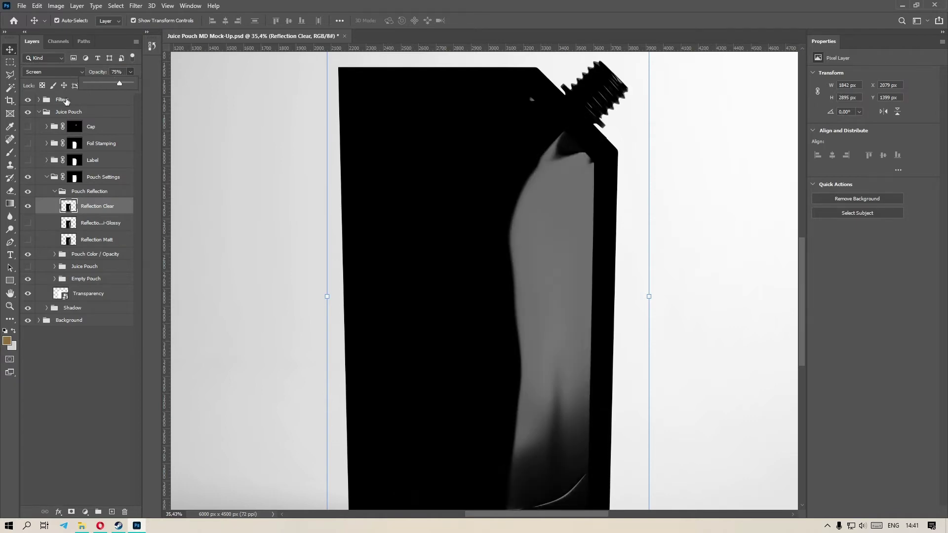
{"action": "left_click", "coordinate": [53, 193]}
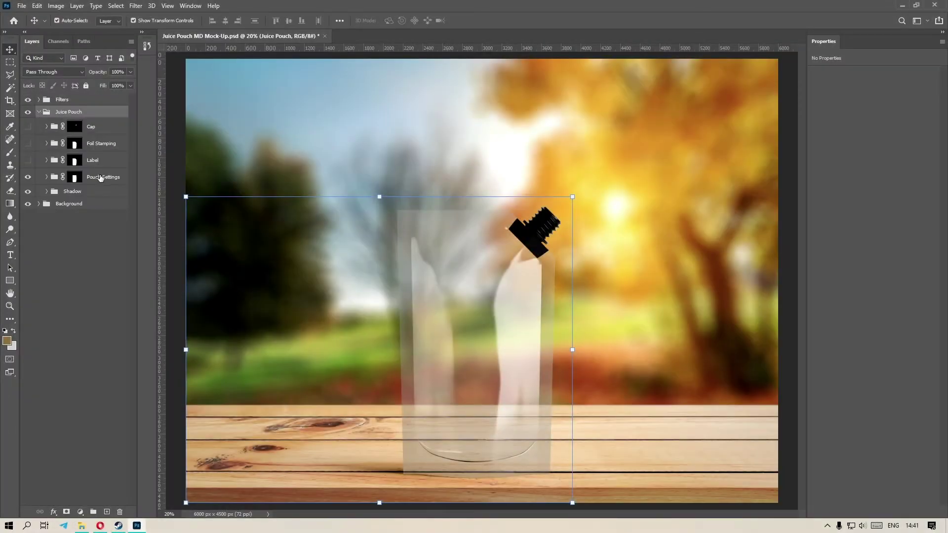
In the Pouch Settings group, try the Transparency layer at 0% and 100% opacity, and set it to 35%
{"action": "left_click", "coordinate": [100, 178]}
{"action": "left_click", "coordinate": [47, 177]}
{"action": "left_click", "coordinate": [88, 243]}
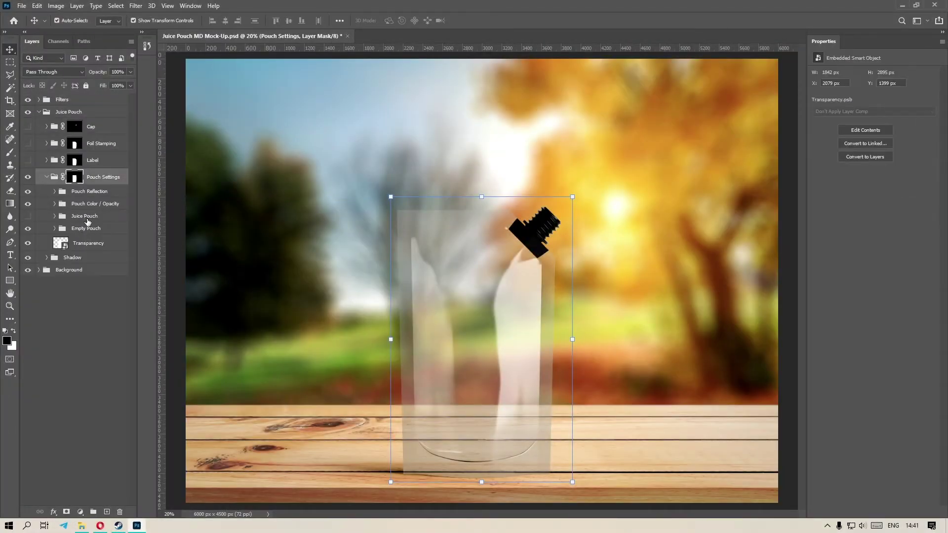
{"action": "left_click", "coordinate": [130, 72]}
{"action": "left_click_drag", "start_coordinate": [131, 83], "coordinate": [77, 85]}
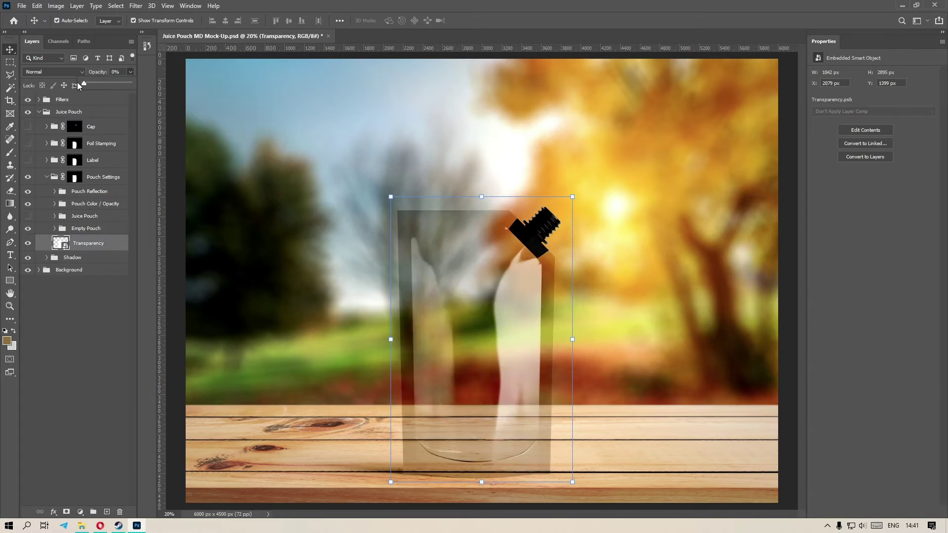
{"action": "left_click", "coordinate": [121, 72]}
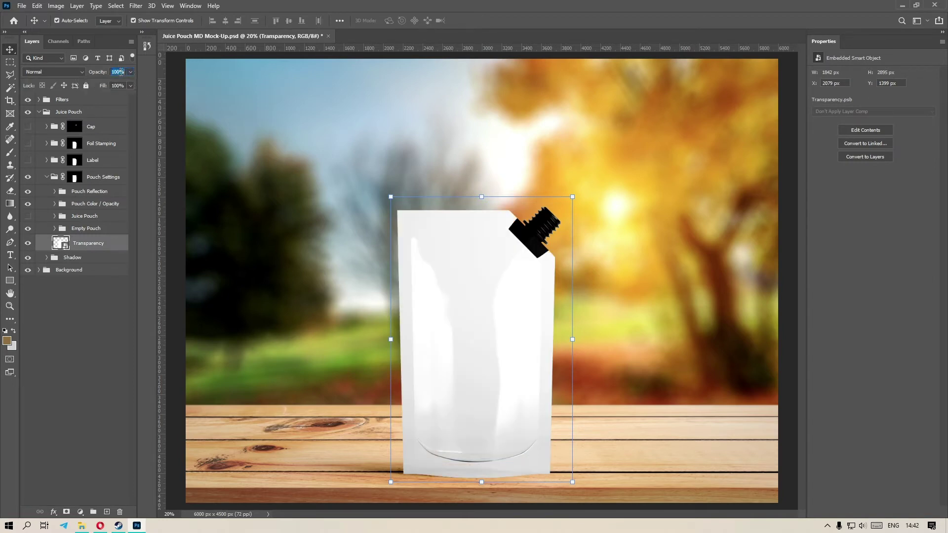
{"action": "type", "text": "35"}
{"action": "key", "text": "Return"}
In the Empty Pouch group, toggle the Plastic Lights layer, vary its opacity and return it to 100%, and collapse the group
{"action": "left_click", "coordinate": [85, 229]}
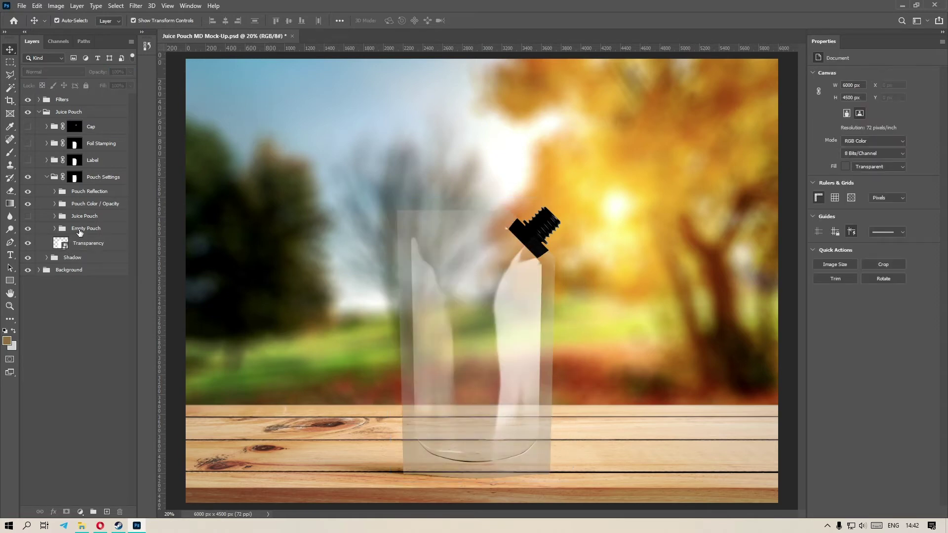
{"action": "left_click", "coordinate": [54, 228]}
{"action": "left_click", "coordinate": [95, 243]}
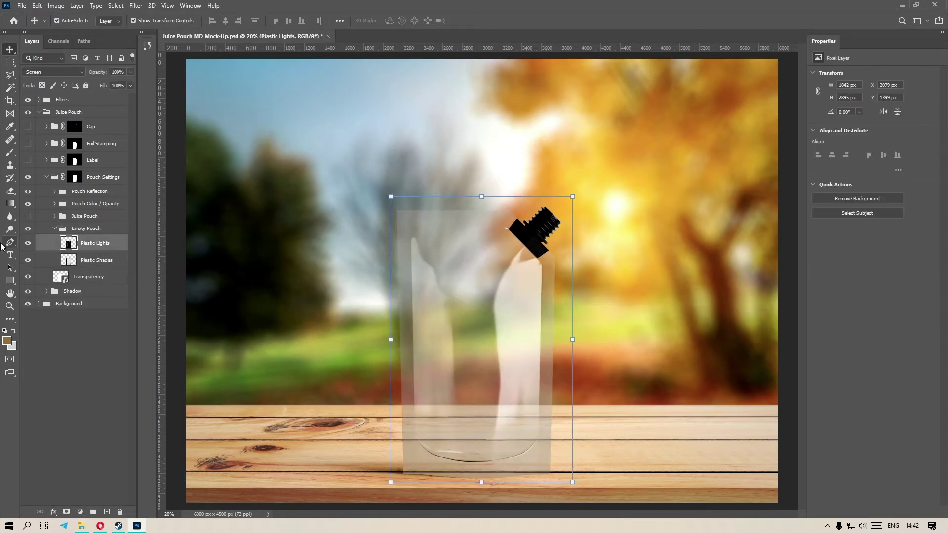
{"action": "left_click", "coordinate": [28, 243]}
{"action": "left_click", "coordinate": [28, 244]}
{"action": "left_click", "coordinate": [28, 243]}
{"action": "left_click", "coordinate": [28, 243]}
{"action": "left_click_drag", "start_coordinate": [132, 87], "coordinate": [185, 89]}
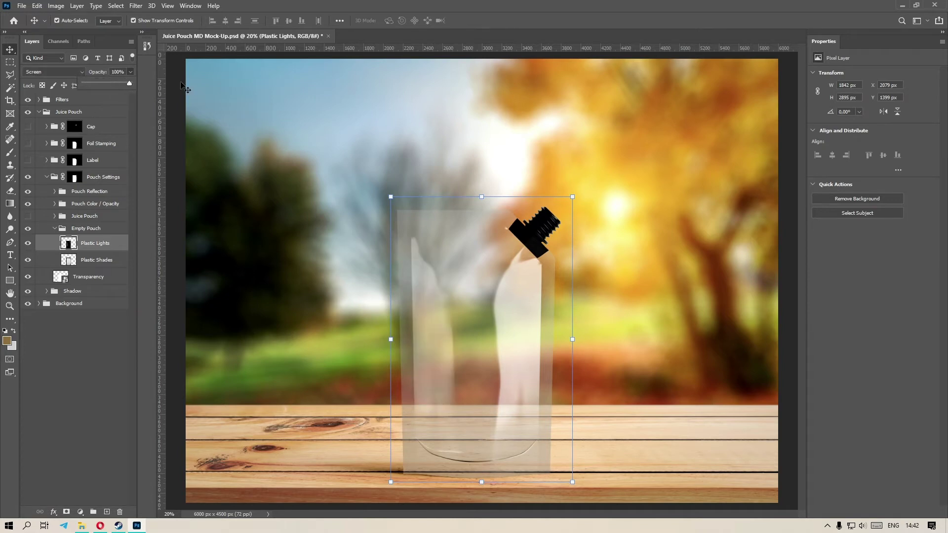
{"action": "left_click", "coordinate": [95, 232]}
{"action": "left_click", "coordinate": [55, 228]}
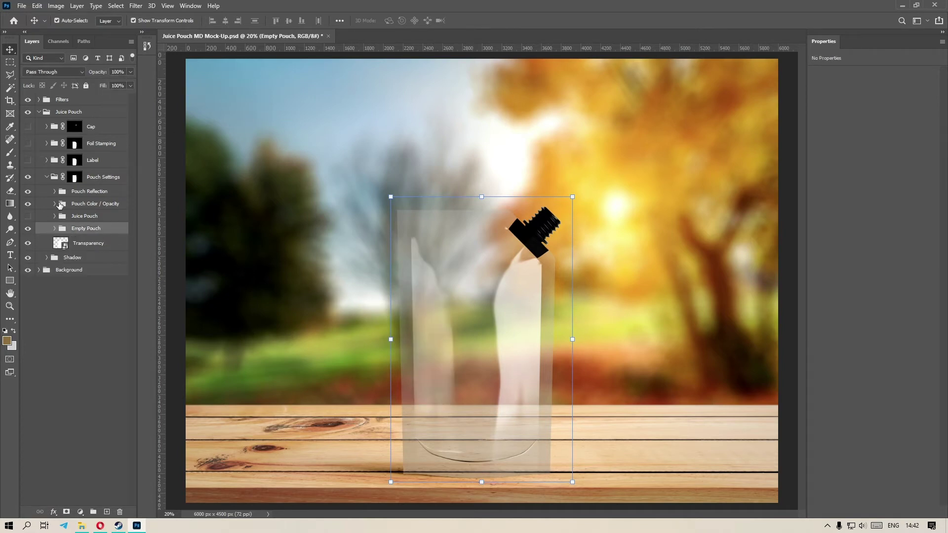
In the Pouch Color / Opacity group, show the Pouch Opacity / Change Level Opacity layer and try different opacity levels
{"action": "left_click", "coordinate": [55, 204]}
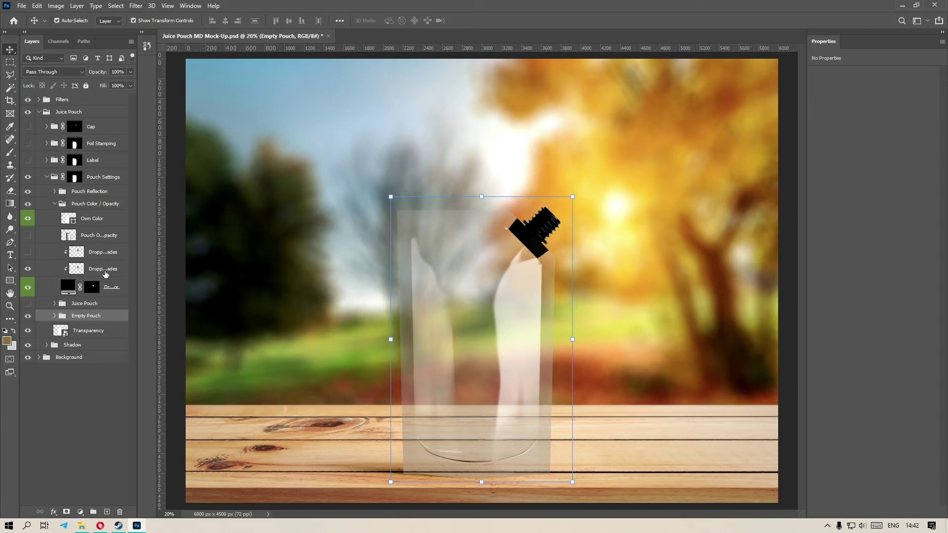
{"action": "left_click", "coordinate": [89, 234]}
{"action": "left_click", "coordinate": [28, 235]}
{"action": "left_click_drag", "start_coordinate": [132, 72], "coordinate": [180, 86]}
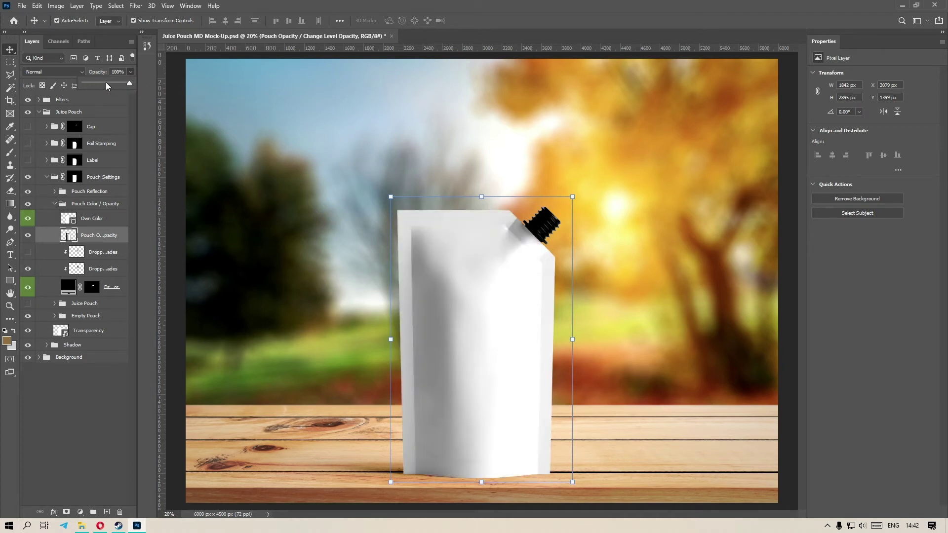
{"action": "left_click_drag", "start_coordinate": [117, 87], "coordinate": [151, 123]}
Try several shades and hues for the Own Color fill on the opaque pouch, and discard the colour change
{"action": "double_click", "coordinate": [68, 218]}
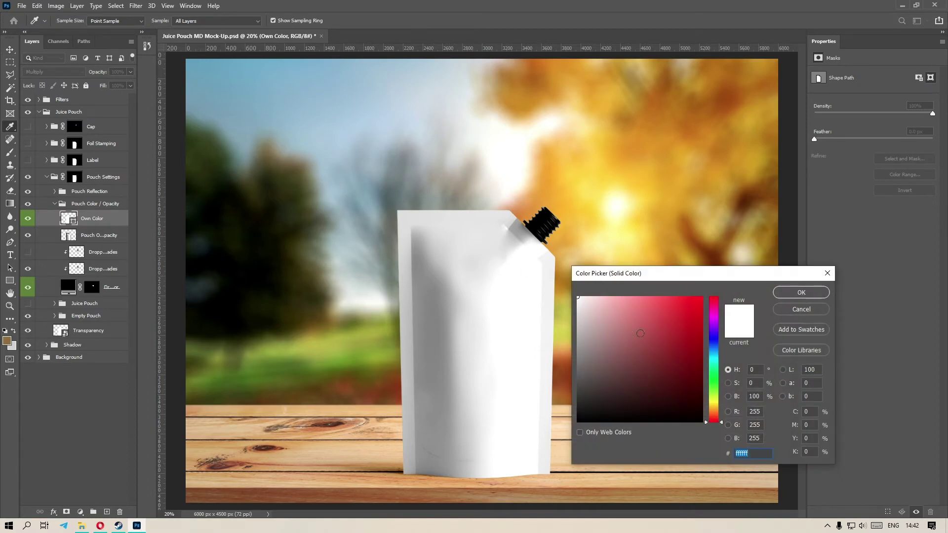
{"action": "left_click", "coordinate": [669, 319]}
{"action": "mouse_move", "coordinate": [669, 319]}
{"action": "left_mouse_down"}
{"action": "mouse_move", "coordinate": [692, 353]}
{"action": "mouse_move", "coordinate": [626, 333]}
{"action": "left_mouse_up"}
{"action": "left_click_drag", "start_coordinate": [717, 354], "coordinate": [716, 308]}
{"action": "left_click", "coordinate": [827, 273]}
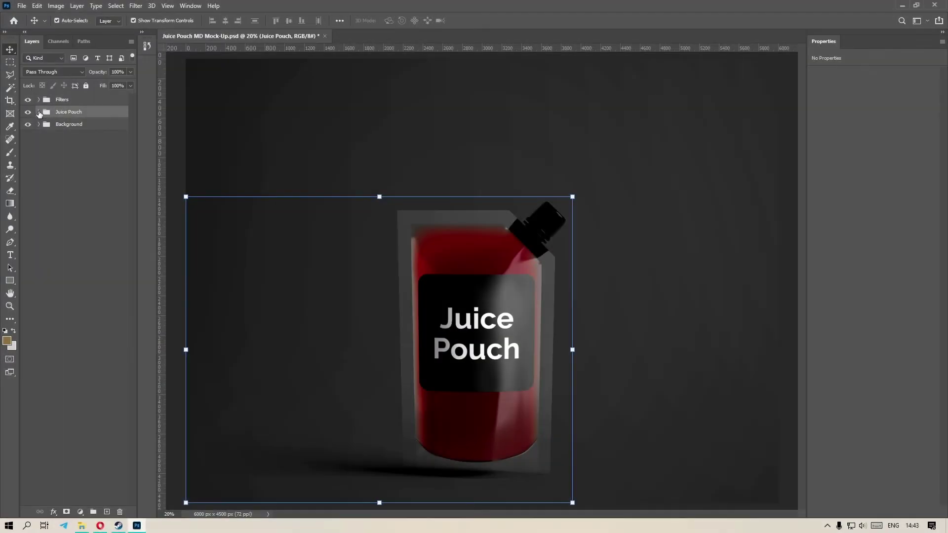
Expand the Juice Pouch group and the Label group inside it
{"action": "left_click", "coordinate": [38, 112]}
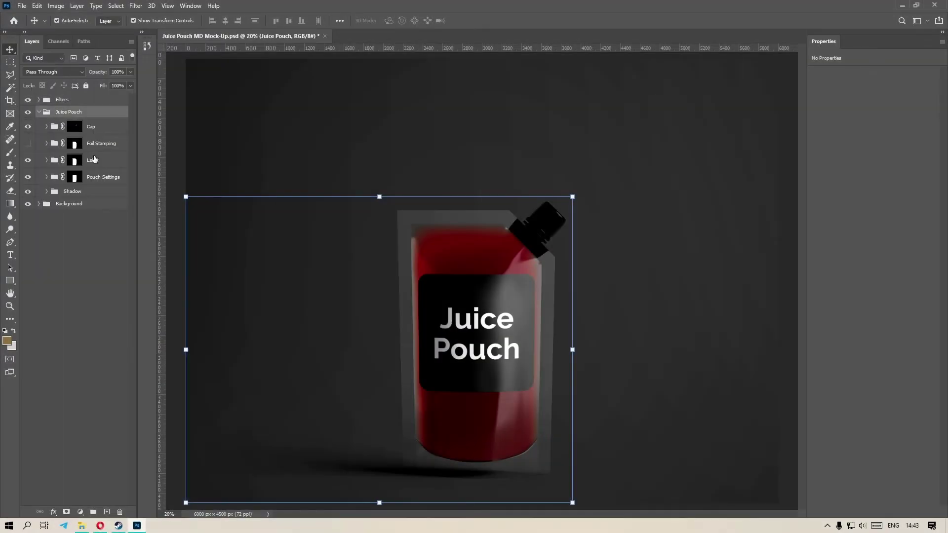
{"action": "left_click", "coordinate": [93, 159]}
{"action": "left_click", "coordinate": [46, 160]}
In the Label group, preview the clear, glossy and matt reflections one at a time, and leave only Reflection Clear shown
{"action": "left_click", "coordinate": [28, 212]}
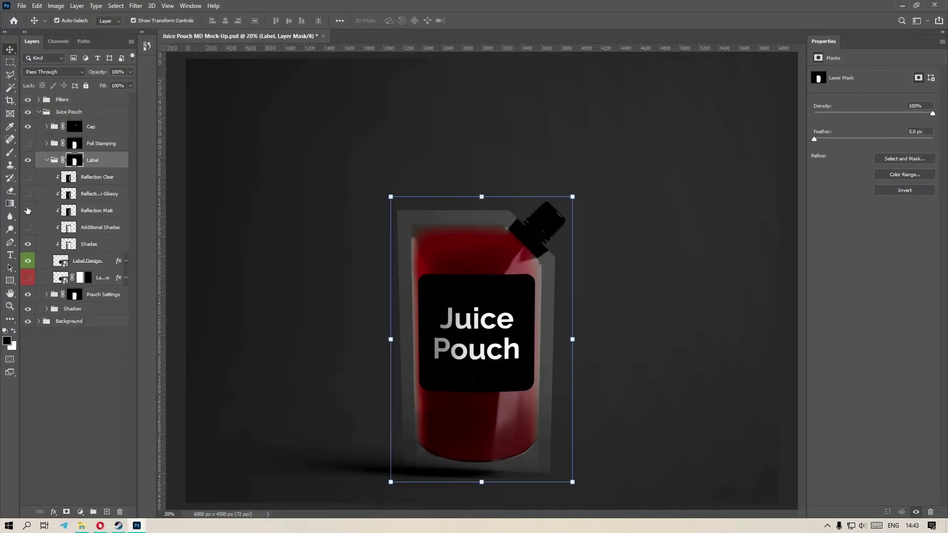
{"action": "left_click", "coordinate": [27, 195]}
{"action": "left_click", "coordinate": [27, 194]}
{"action": "left_click", "coordinate": [28, 194]}
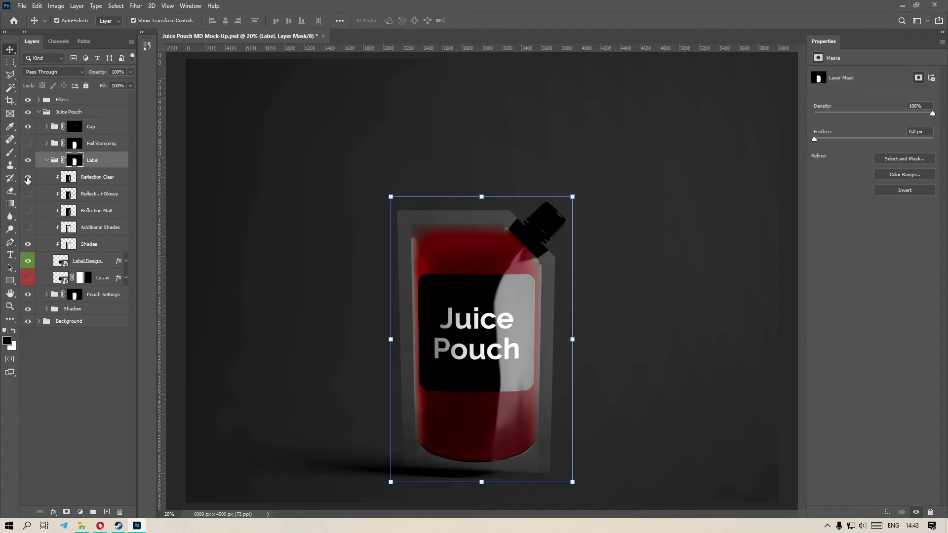
{"action": "left_click", "coordinate": [28, 194]}
{"action": "left_click", "coordinate": [28, 194]}
{"action": "left_click", "coordinate": [28, 194]}
{"action": "left_click", "coordinate": [28, 211]}
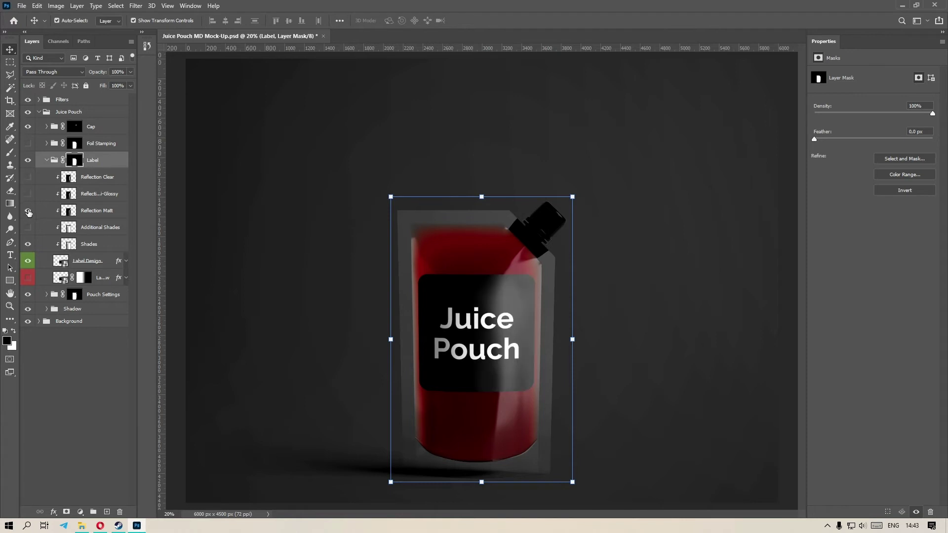
{"action": "left_click", "coordinate": [28, 212]}
{"action": "left_click", "coordinate": [28, 177]}
Set the opacity of the label's Reflection Clear layer to 65%
{"action": "left_click", "coordinate": [94, 177]}
{"action": "scroll", "coordinate": [487, 292], "scroll_direction": "up", "scroll_amount": 6}
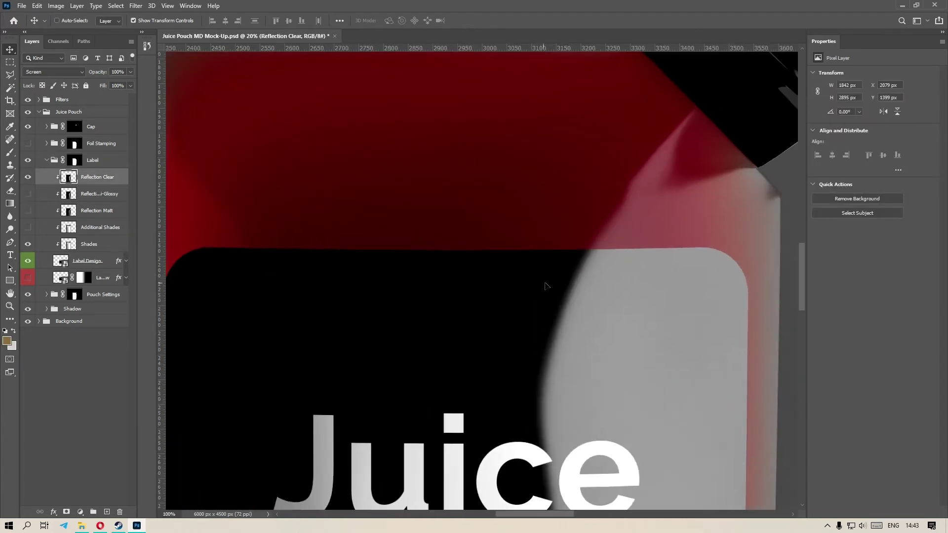
{"action": "scroll", "coordinate": [447, 313], "scroll_direction": "down", "scroll_amount": 1}
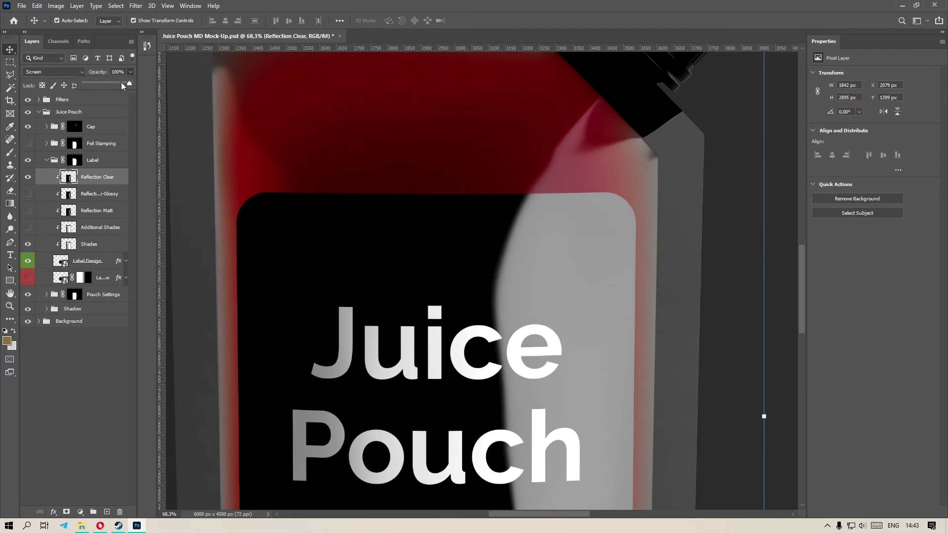
{"action": "left_click_drag", "start_coordinate": [120, 82], "coordinate": [93, 84]}
{"action": "left_click_drag", "start_coordinate": [102, 85], "coordinate": [112, 80]}
{"action": "type", "text": "65"}
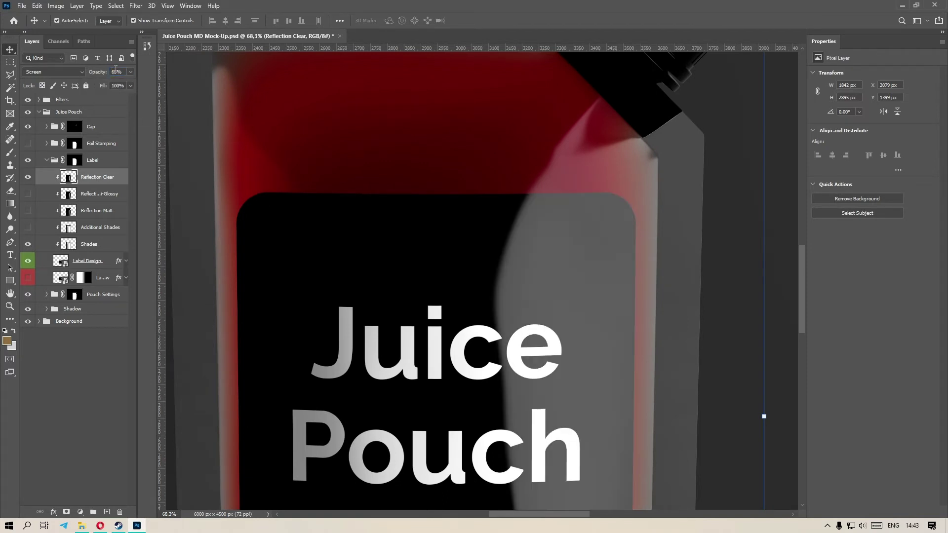
{"action": "left_click", "coordinate": [169, 514]}
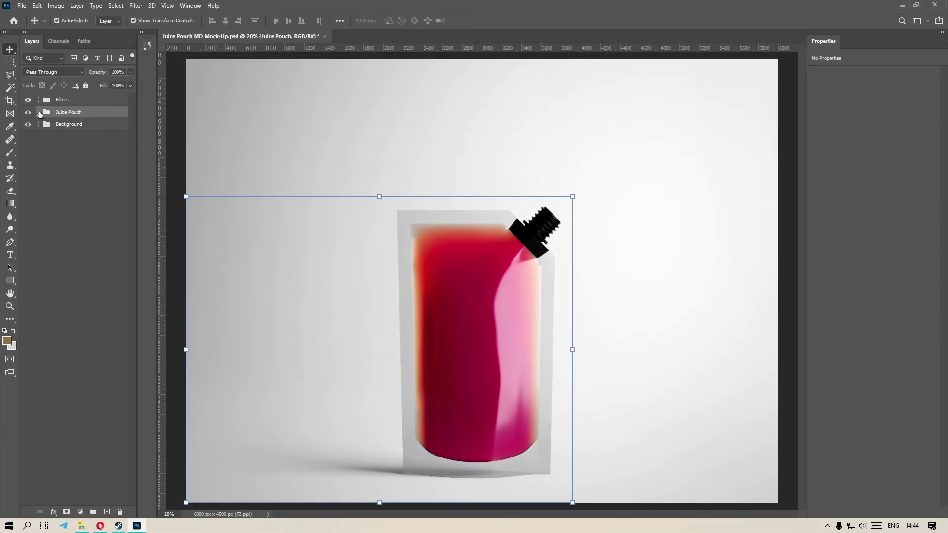
Expand the Foil Stamping group and open the contents of its Foil Stamping smart object for editing
{"action": "left_click", "coordinate": [96, 143]}
{"action": "left_click", "coordinate": [47, 144]}
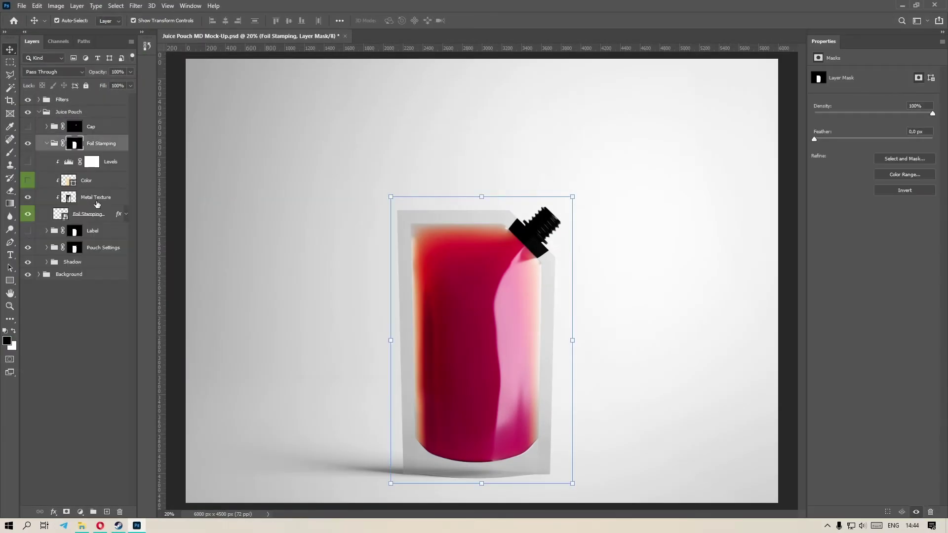
{"action": "right_click", "coordinate": [99, 201]}
{"action": "left_click", "coordinate": [83, 218]}
{"action": "right_click", "coordinate": [85, 218]}
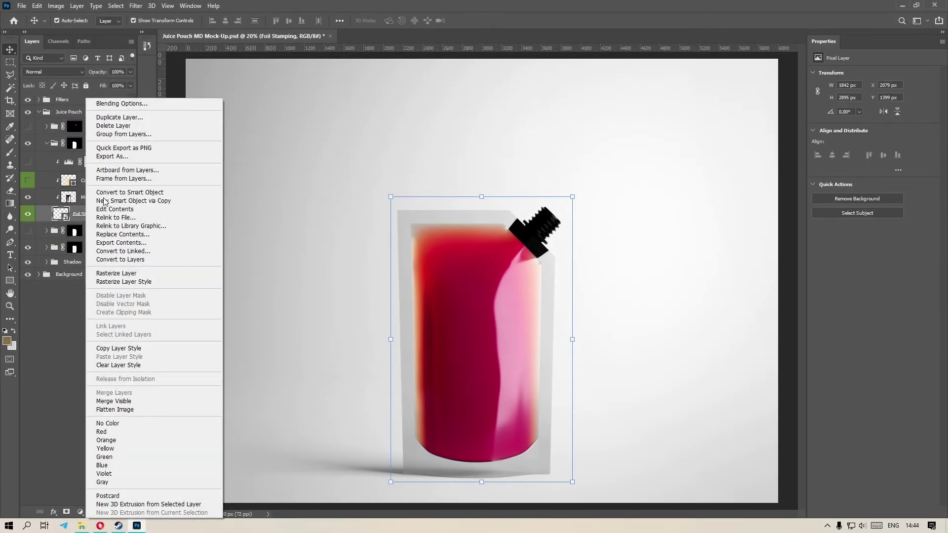
{"action": "left_click", "coordinate": [106, 210]}
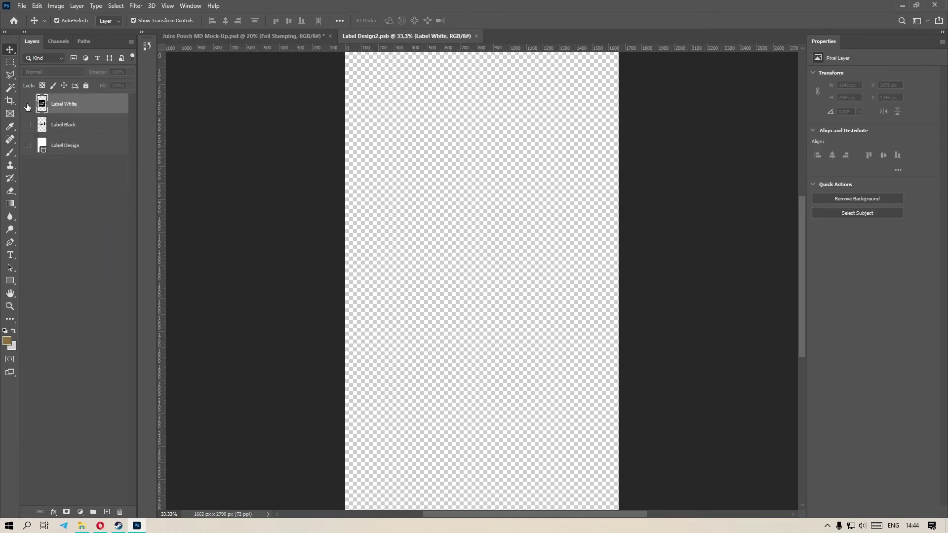
Show the Label White layer in the foil design, then close the file and save the change to the mock-up
{"action": "left_click", "coordinate": [27, 104]}
{"action": "left_click", "coordinate": [476, 36]}
{"action": "left_click", "coordinate": [426, 195]}
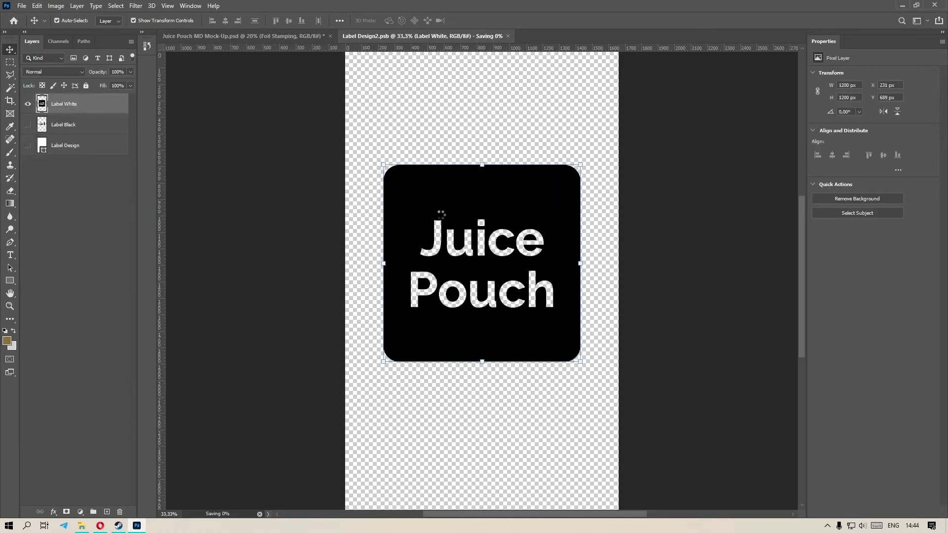
{"action": "scroll", "coordinate": [509, 265], "scroll_direction": "up", "scroll_amount": 5}
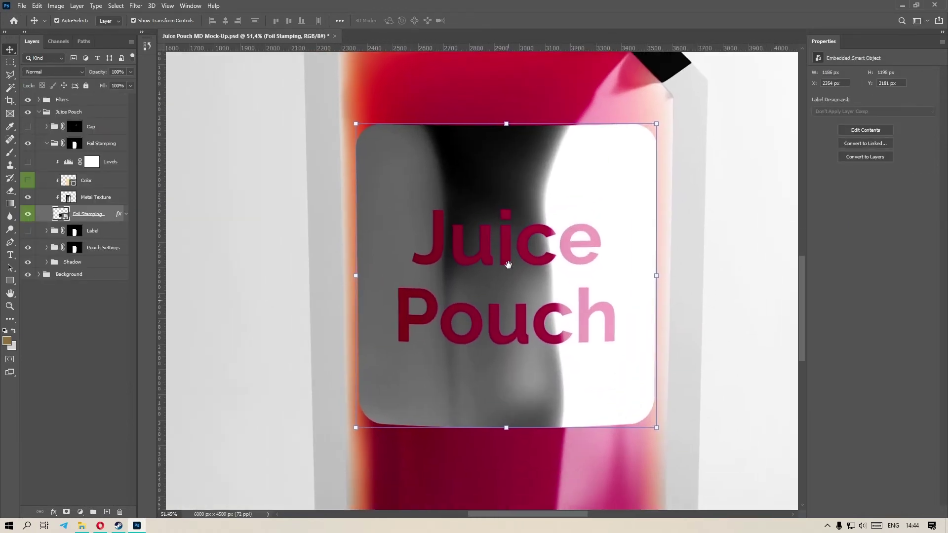
Show the Color layer in the Foil Stamping group to tint the metallic foil
{"action": "left_click", "coordinate": [100, 186]}
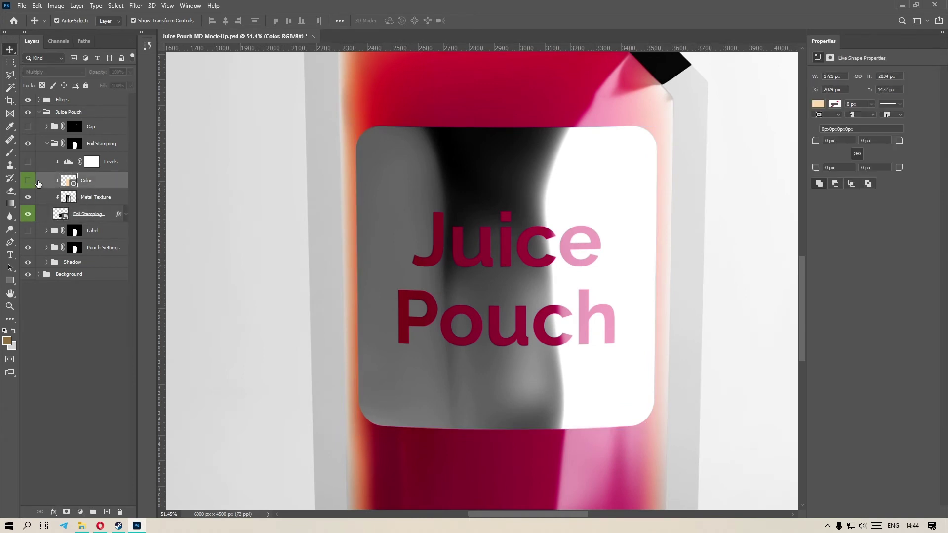
{"action": "left_click", "coordinate": [28, 181]}
Try several shades and hues for the foil's Color fill, and discard the colour change
{"action": "double_click", "coordinate": [72, 183]}
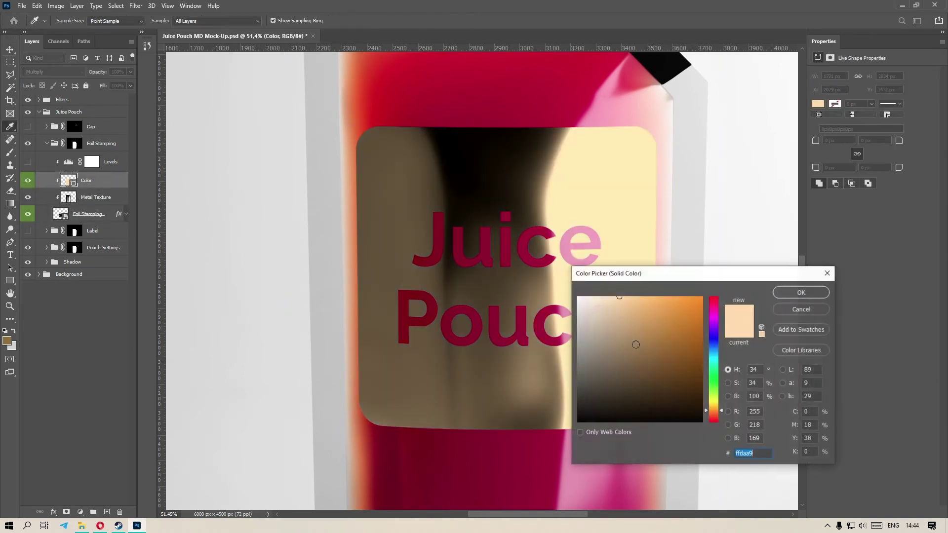
{"action": "left_click", "coordinate": [675, 322]}
{"action": "left_click", "coordinate": [676, 306]}
{"action": "left_click", "coordinate": [640, 301]}
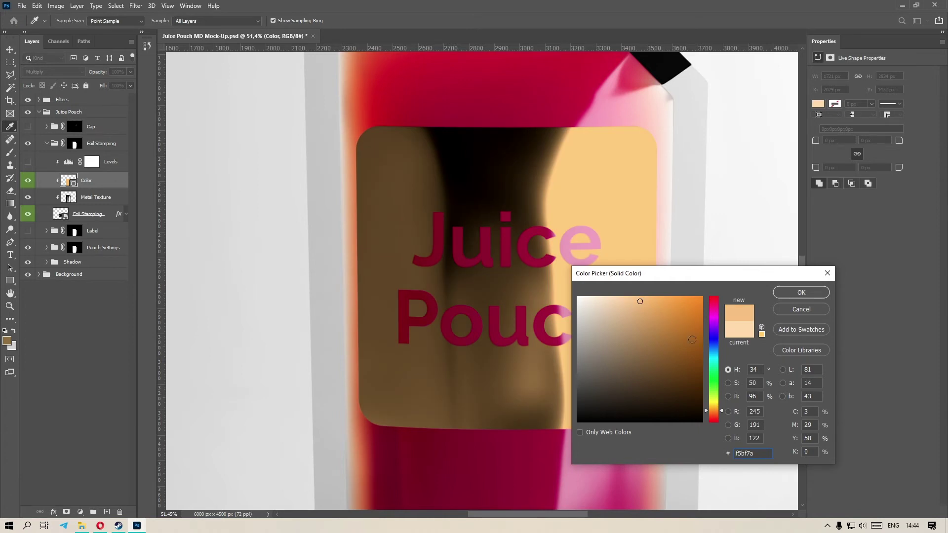
{"action": "left_click_drag", "start_coordinate": [713, 360], "coordinate": [737, 280]}
{"action": "left_click", "coordinate": [828, 274]}
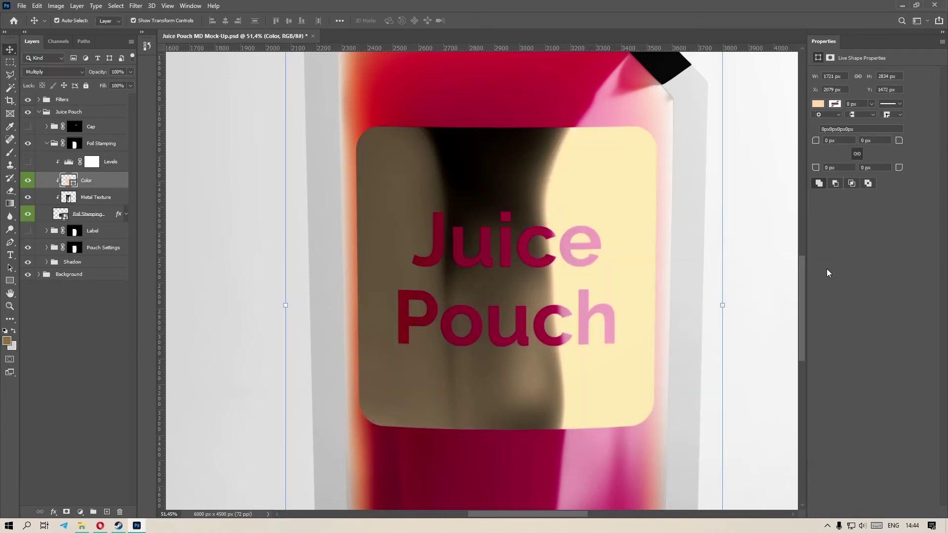
Show the Levels adjustment in the Foil Stamping group, try different input levels on it, and undo the level changes
{"action": "left_click", "coordinate": [28, 162]}
{"action": "left_click", "coordinate": [91, 162]}
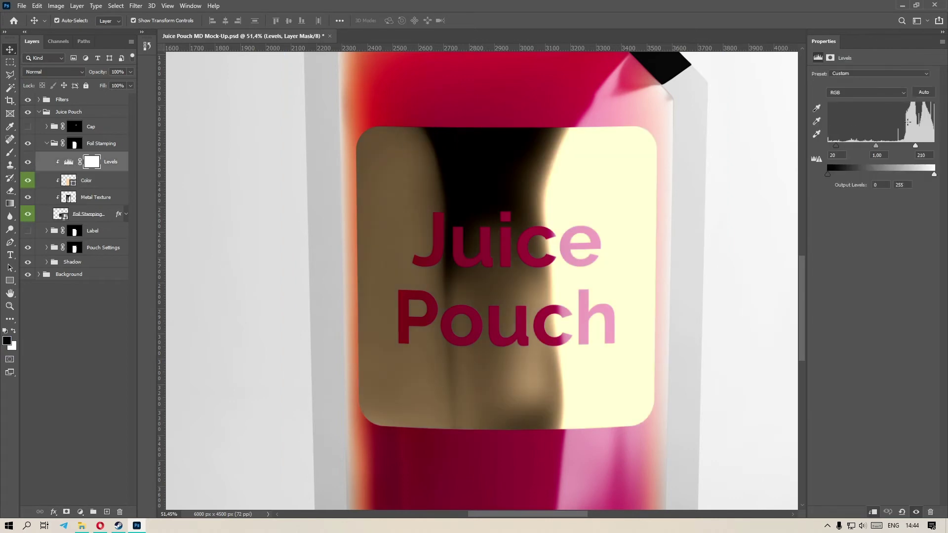
{"action": "left_click_drag", "start_coordinate": [876, 146], "coordinate": [934, 145]}
{"action": "key", "text": "ctrl+z"}
{"action": "key", "text": "ctrl+z"}
{"action": "left_click", "coordinate": [110, 147]}
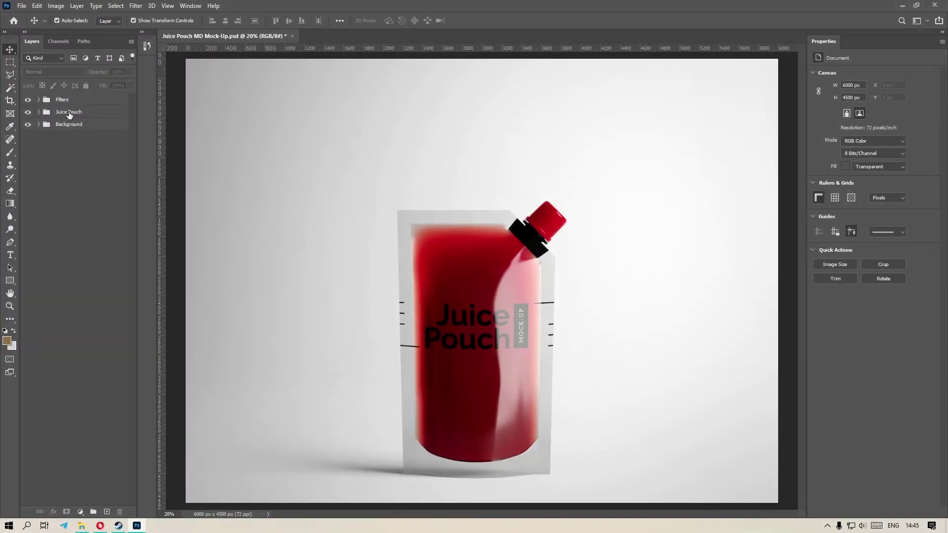
Expand the Juice Pouch group, toggle the Cap group's visibility to preview the pouch without its cap, and expand the Cap group
{"action": "left_click", "coordinate": [58, 114]}
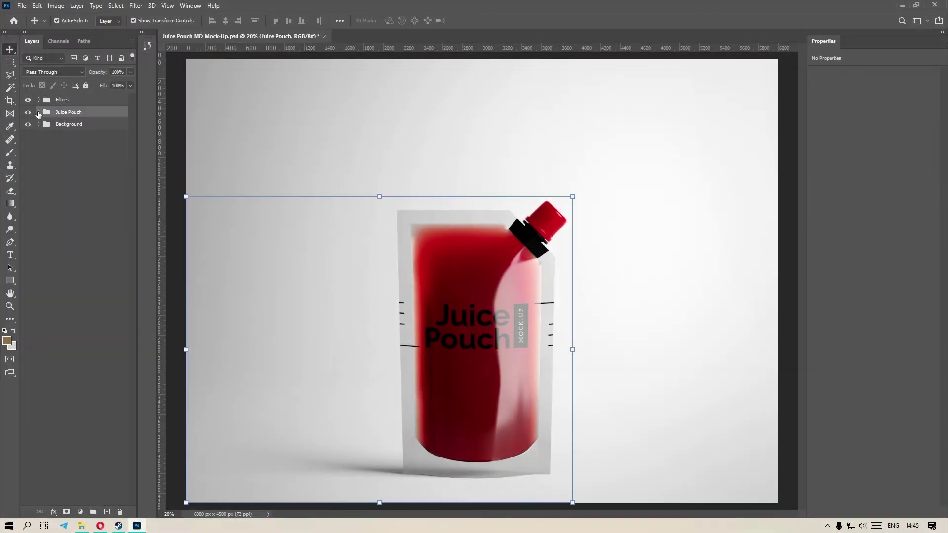
{"action": "left_click", "coordinate": [38, 114]}
{"action": "left_click", "coordinate": [74, 126]}
{"action": "scroll", "coordinate": [529, 307], "scroll_direction": "up", "scroll_amount": 5}
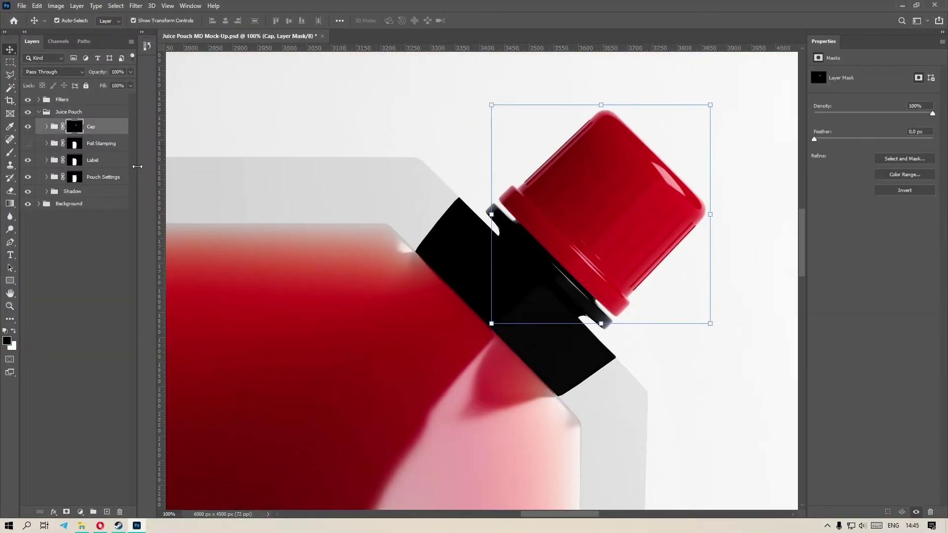
{"action": "left_click", "coordinate": [28, 126]}
{"action": "left_click", "coordinate": [28, 126]}
{"action": "left_click", "coordinate": [28, 126]}
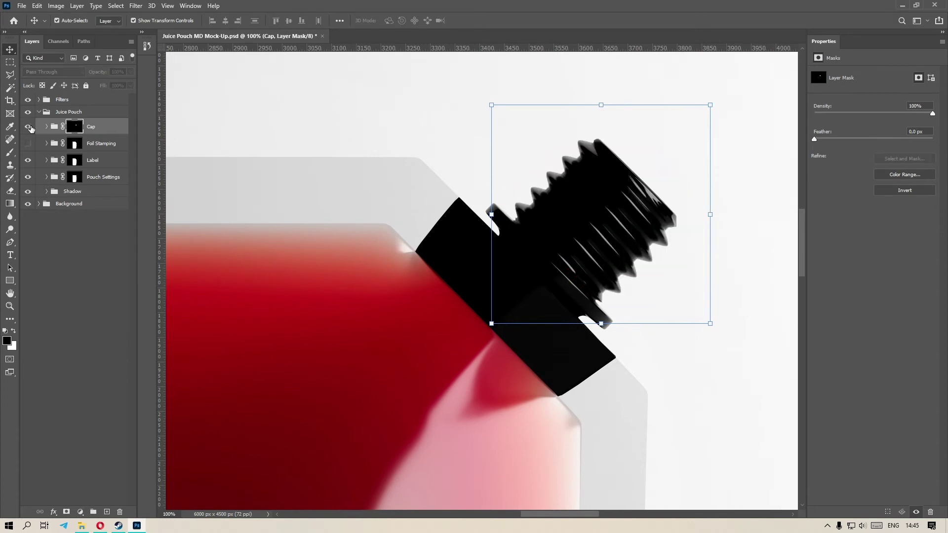
{"action": "left_click", "coordinate": [28, 126]}
{"action": "left_click", "coordinate": [46, 127]}
Try several shades and hues, including white, for the Cap Color fill, and discard the colour change
{"action": "double_click", "coordinate": [61, 227]}
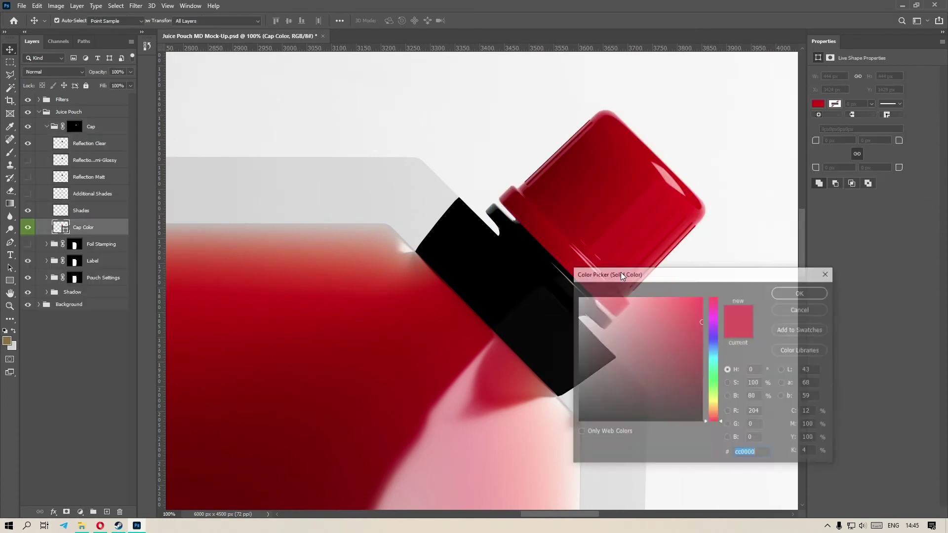
{"action": "left_click", "coordinate": [684, 317]}
{"action": "mouse_move", "coordinate": [715, 420]}
{"action": "left_mouse_down"}
{"action": "mouse_move", "coordinate": [705, 306]}
{"action": "mouse_move", "coordinate": [518, 467]}
{"action": "left_mouse_up"}
{"action": "left_click_drag", "start_coordinate": [617, 357], "coordinate": [577, 297]}
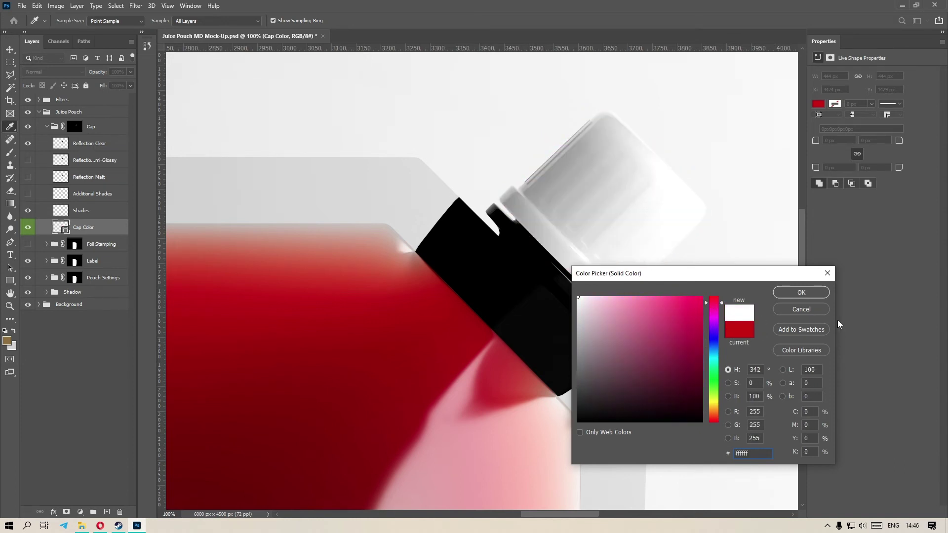
{"action": "left_click", "coordinate": [802, 309]}
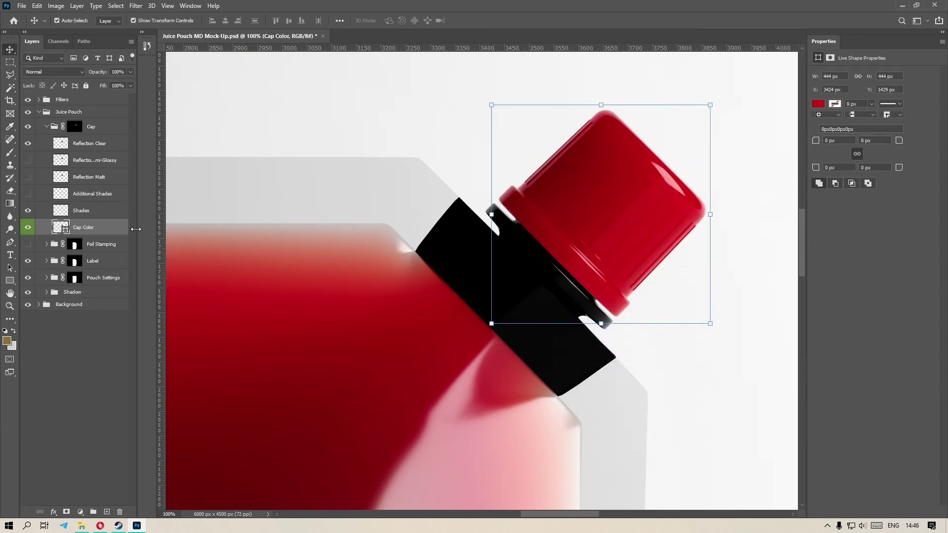
In the Cap group, preview the reflection layers, leave only Reflection Clear shown, and try different opacity values for it
{"action": "left_click", "coordinate": [89, 143]}
{"action": "left_click", "coordinate": [28, 143]}
{"action": "left_click", "coordinate": [28, 160]}
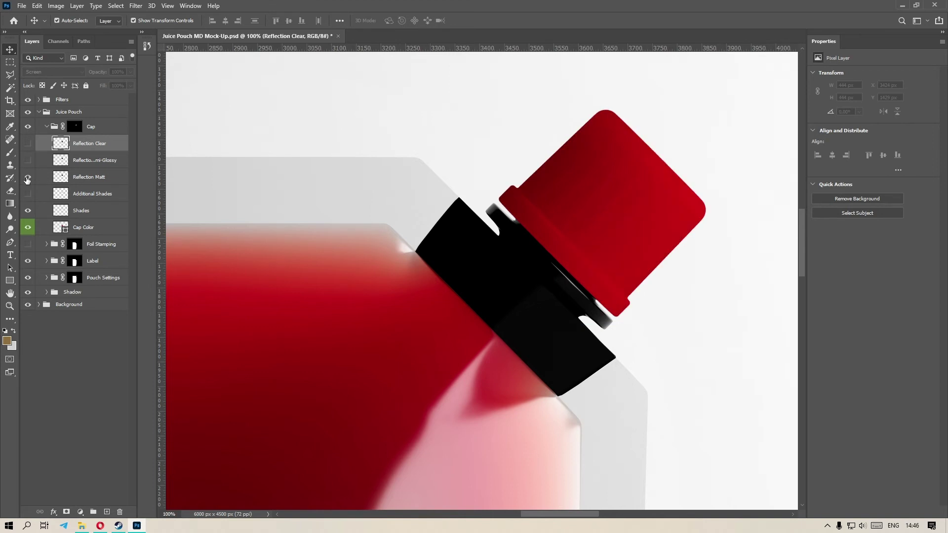
{"action": "left_click", "coordinate": [28, 160]}
{"action": "left_click", "coordinate": [28, 160]}
{"action": "left_click", "coordinate": [28, 160]}
{"action": "left_click", "coordinate": [28, 159]}
{"action": "left_click", "coordinate": [28, 143]}
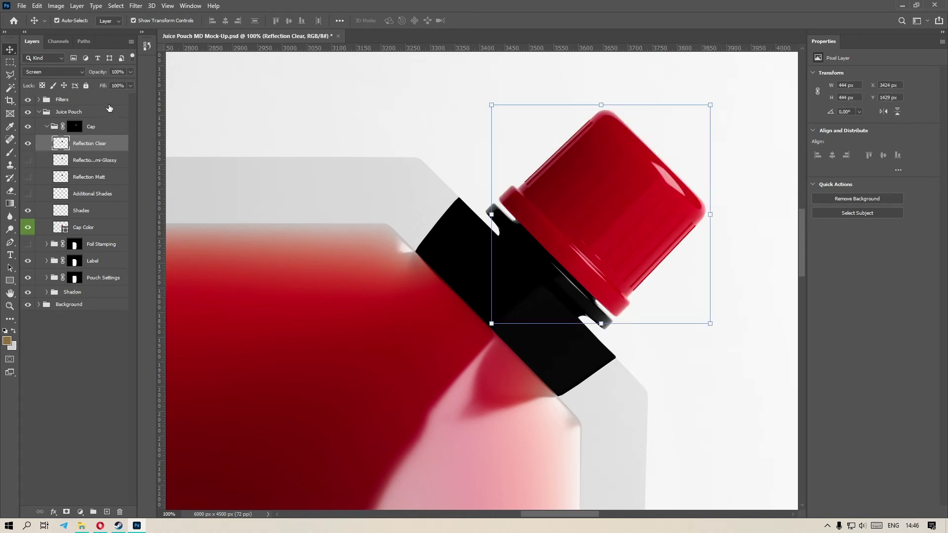
{"action": "left_click_drag", "start_coordinate": [130, 71], "coordinate": [184, 109]}
Collapse the Cap group, and expand the Pouch Settings group and the Pouch Color / Opacity group inside it
{"action": "left_click", "coordinate": [92, 128]}
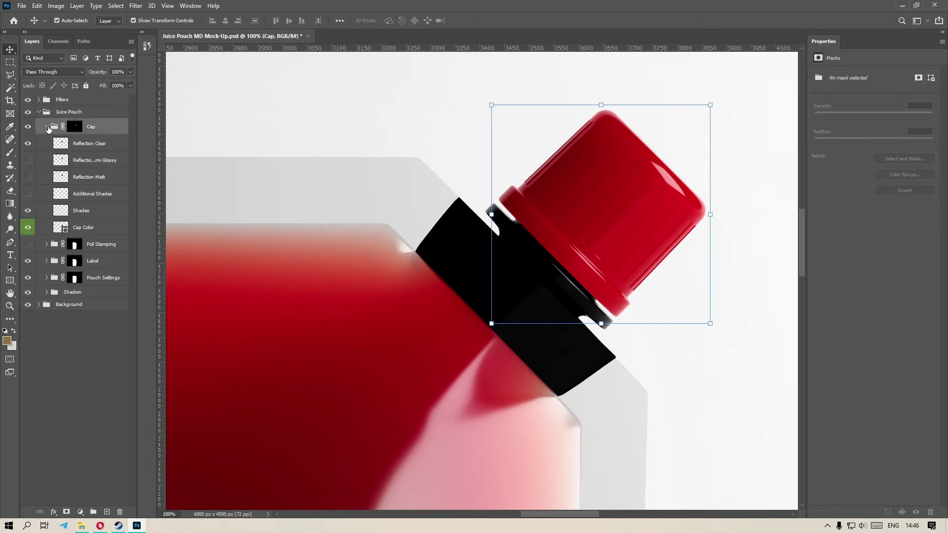
{"action": "left_click", "coordinate": [46, 127]}
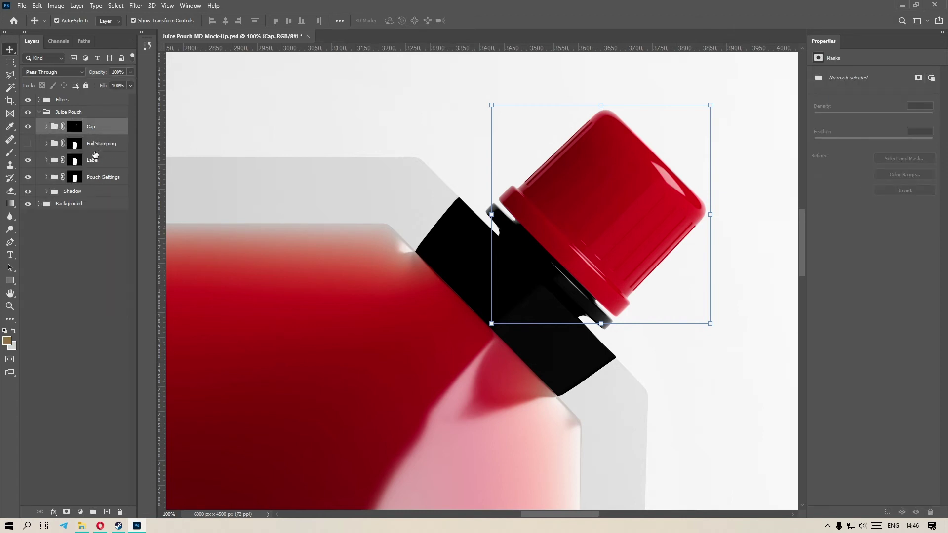
{"action": "left_click", "coordinate": [98, 177]}
{"action": "left_click", "coordinate": [46, 177]}
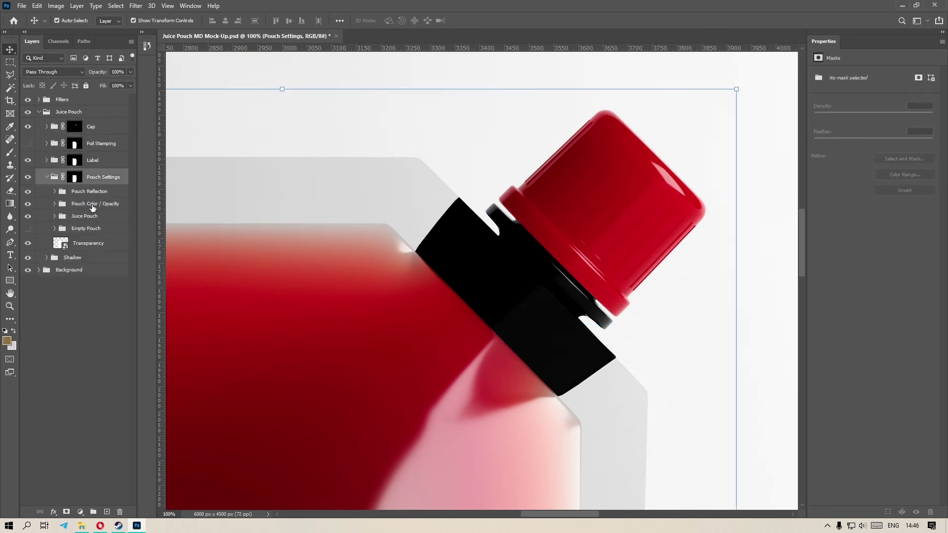
{"action": "left_click", "coordinate": [93, 204]}
{"action": "left_click", "coordinate": [54, 204]}
Try several colours, including white and yellow, for the Dropper Color fill, and discard the colour change
{"action": "double_click", "coordinate": [69, 286]}
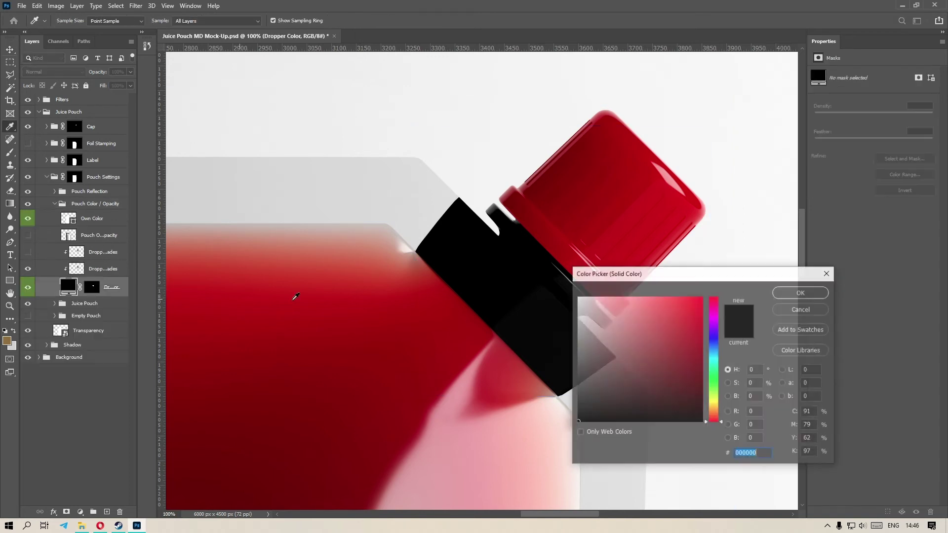
{"action": "type", "text": "ff0000"}
{"action": "left_click_drag", "start_coordinate": [712, 339], "coordinate": [712, 420]}
{"action": "left_click_drag", "start_coordinate": [652, 361], "coordinate": [513, 233]}
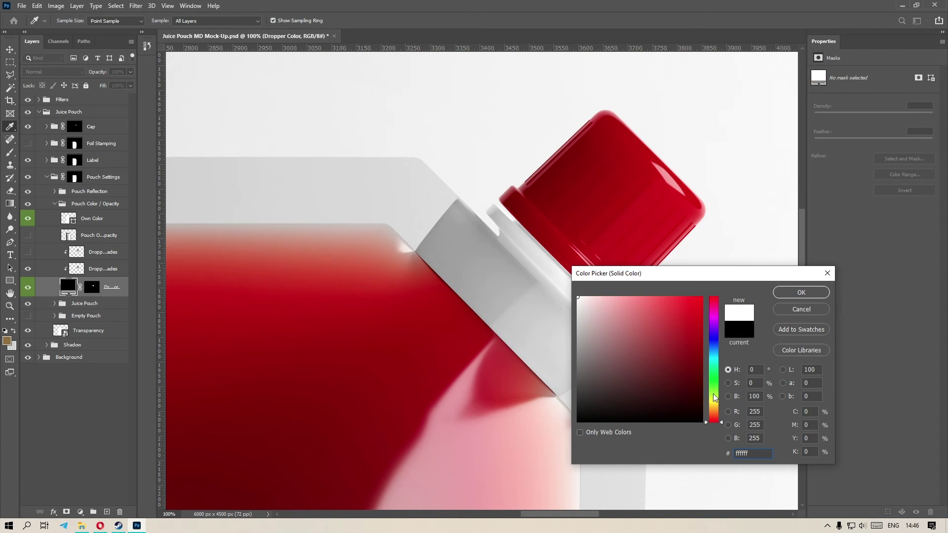
{"action": "mouse_move", "coordinate": [713, 393]}
{"action": "left_mouse_down"}
{"action": "mouse_move", "coordinate": [714, 313]}
{"action": "mouse_move", "coordinate": [714, 405]}
{"action": "left_mouse_up"}
{"action": "left_click", "coordinate": [679, 309]}
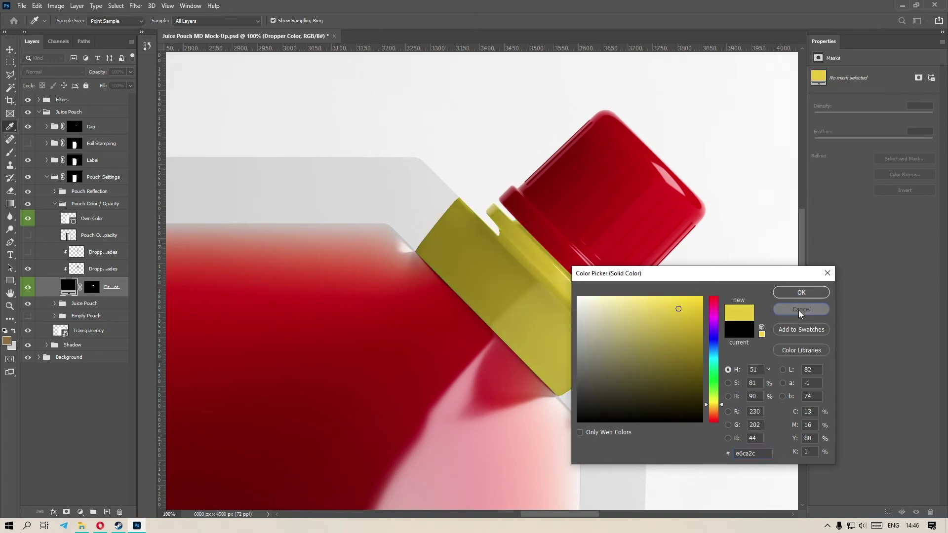
{"action": "left_click", "coordinate": [800, 310]}
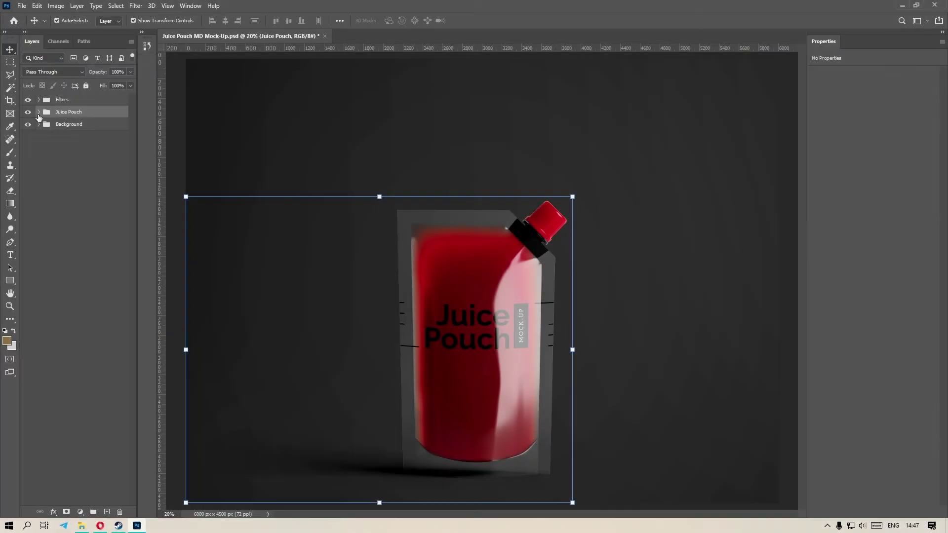
Expand the Juice Pouch and Cap groups, and set the opacity of the cap's Reflection Clear layer to 50%
{"action": "left_click", "coordinate": [40, 113]}
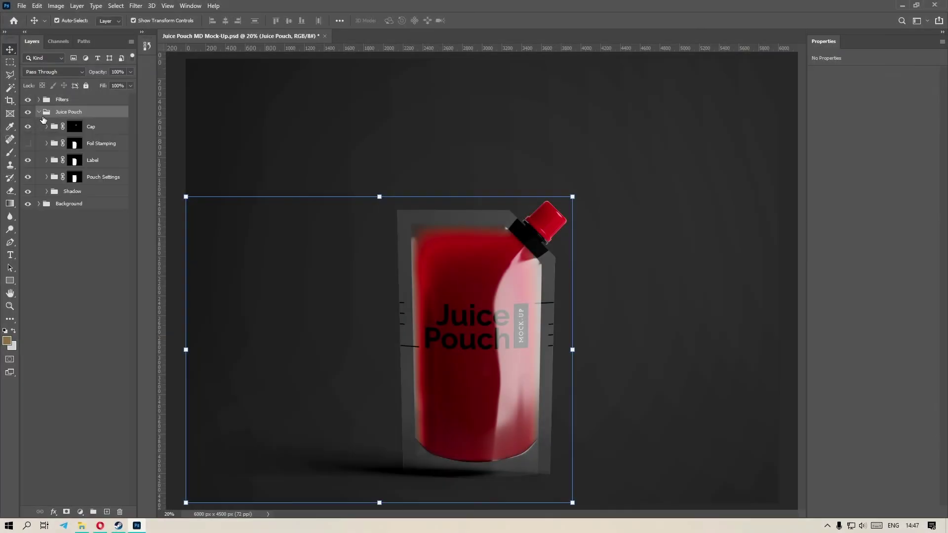
{"action": "left_click", "coordinate": [90, 127]}
{"action": "left_click", "coordinate": [46, 127]}
{"action": "left_click", "coordinate": [89, 143]}
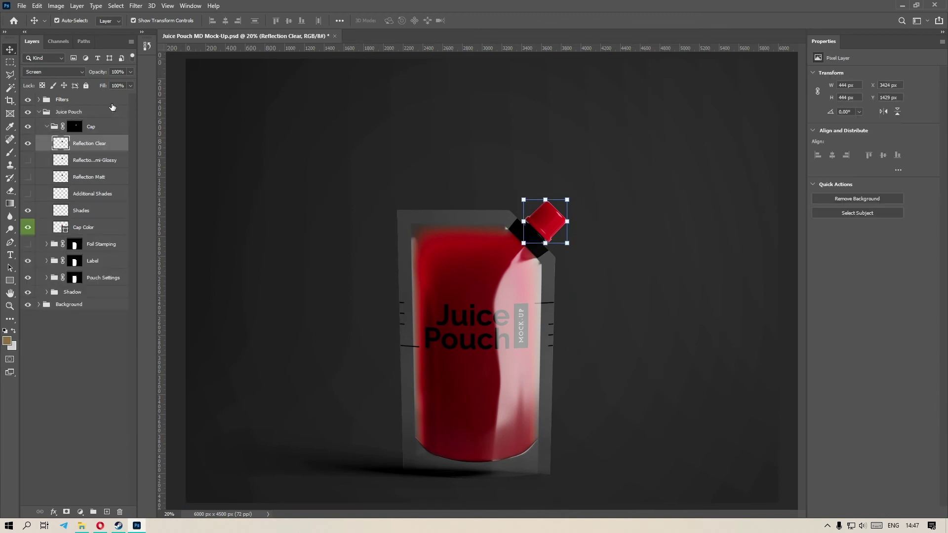
{"action": "left_click", "coordinate": [119, 72]}
{"action": "type", "text": "50"}
Show the cap's Additional Shades layer, adjust its opacity above 50%, and collapse the Cap group
{"action": "left_click", "coordinate": [91, 194]}
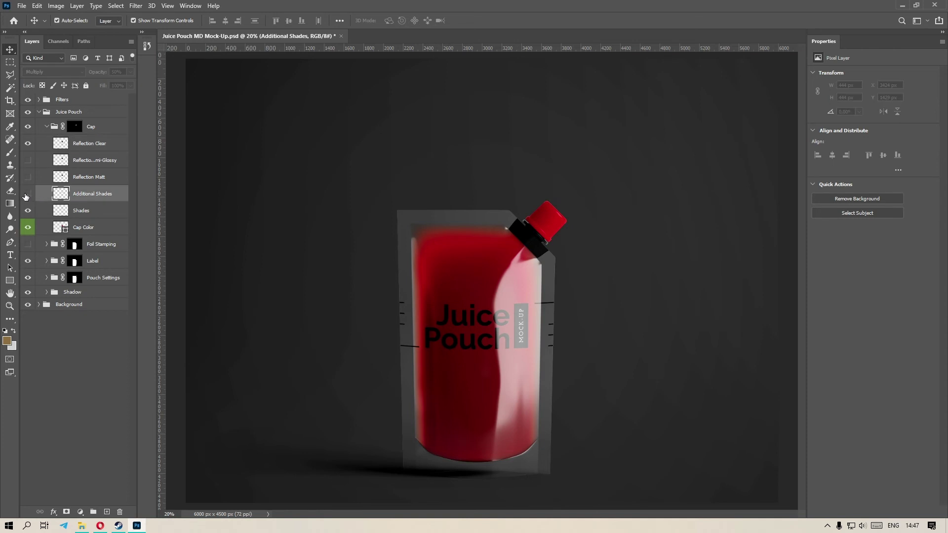
{"action": "left_click", "coordinate": [27, 194]}
{"action": "left_click", "coordinate": [130, 72]}
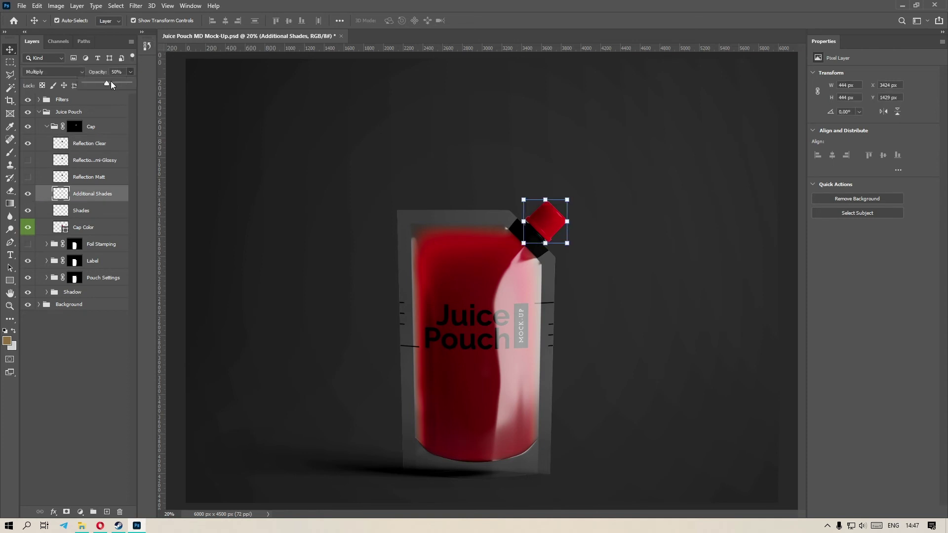
{"action": "left_click_drag", "start_coordinate": [112, 85], "coordinate": [125, 88]}
{"action": "left_click", "coordinate": [102, 370]}
{"action": "left_click", "coordinate": [47, 127]}
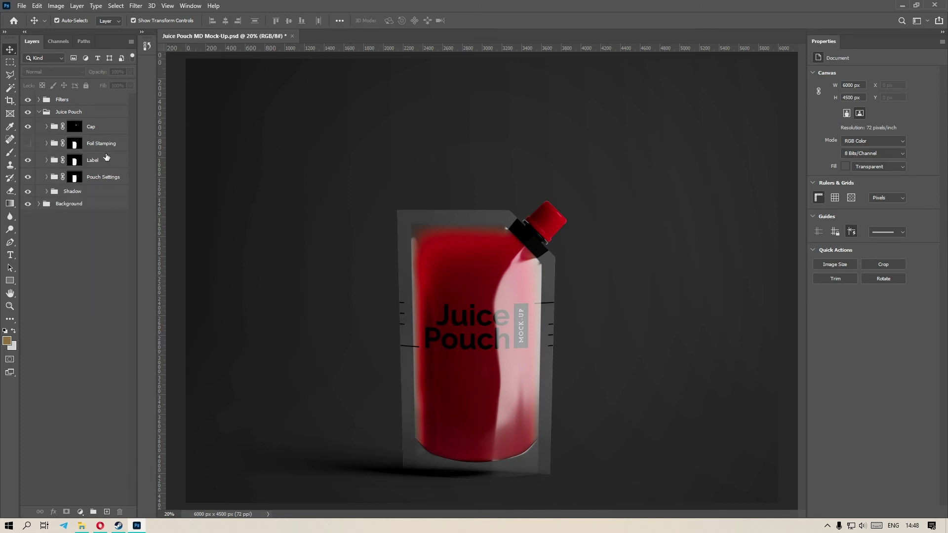
Expand the Label group and set the opacity of its Reflection Clear layer to 50%
{"action": "left_click", "coordinate": [49, 160]}
{"action": "left_click", "coordinate": [47, 161]}
{"action": "left_click", "coordinate": [96, 178]}
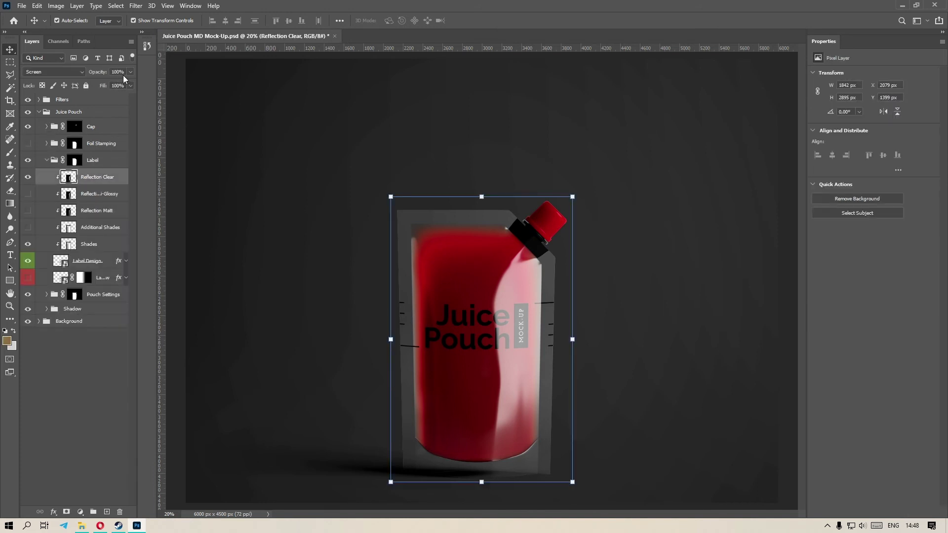
{"action": "left_click", "coordinate": [103, 81]}
{"action": "left_click", "coordinate": [116, 72]}
{"action": "type", "text": "5"}
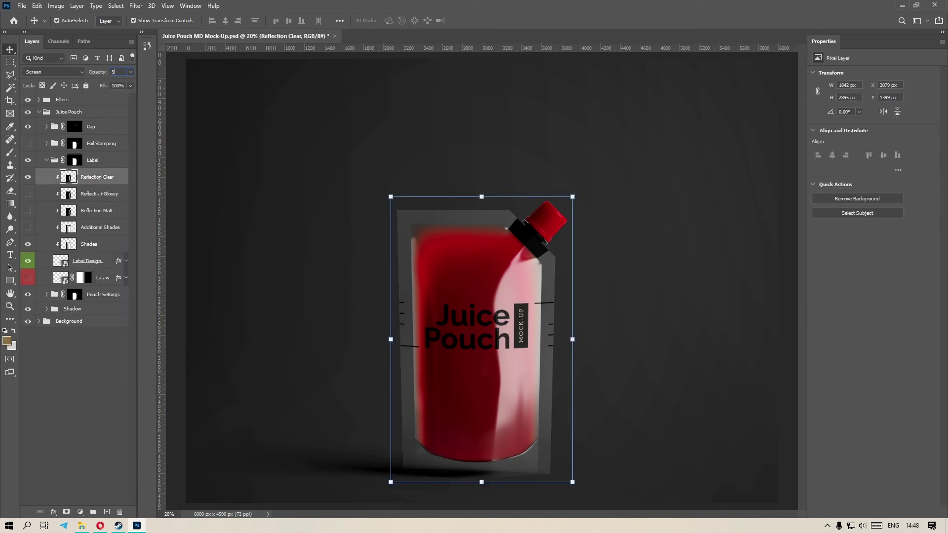
{"action": "type", "text": "0"}
Collapse the Label group and set the opacity of the Reflection Clear layer in Pouch Settings' Pouch Reflection group to 50%
{"action": "left_click", "coordinate": [46, 160]}
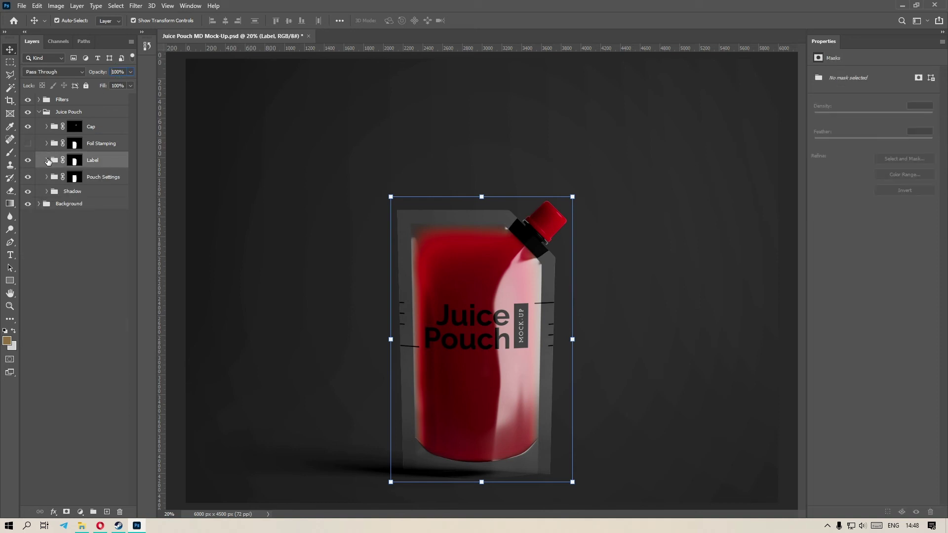
{"action": "left_click", "coordinate": [46, 177]}
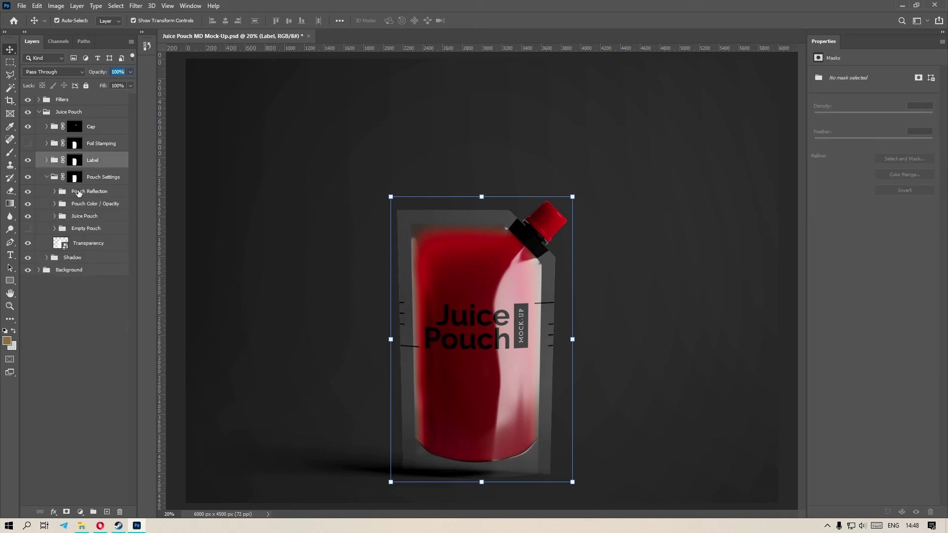
{"action": "left_click", "coordinate": [78, 193]}
{"action": "left_click", "coordinate": [54, 191]}
{"action": "left_click", "coordinate": [97, 206]}
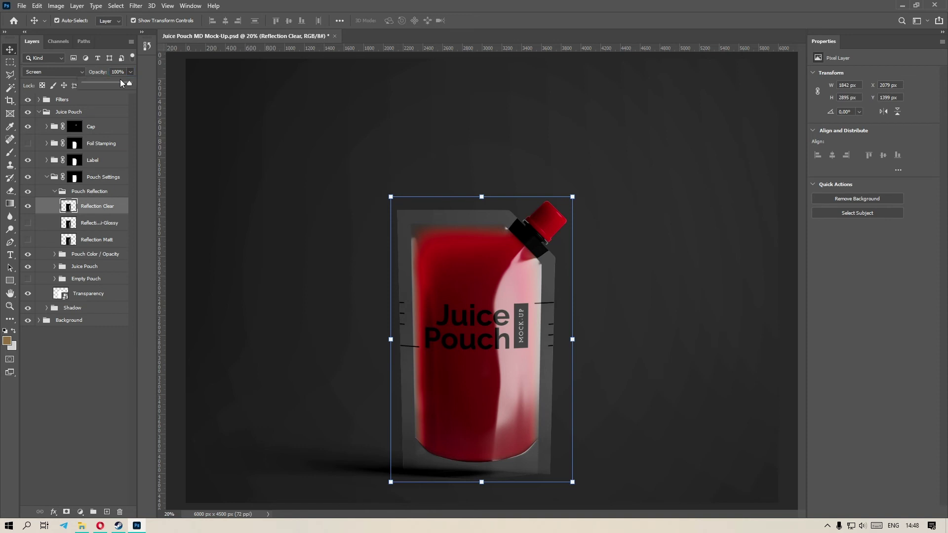
{"action": "left_click_drag", "start_coordinate": [121, 81], "coordinate": [108, 82]}
{"action": "left_click", "coordinate": [115, 72]}
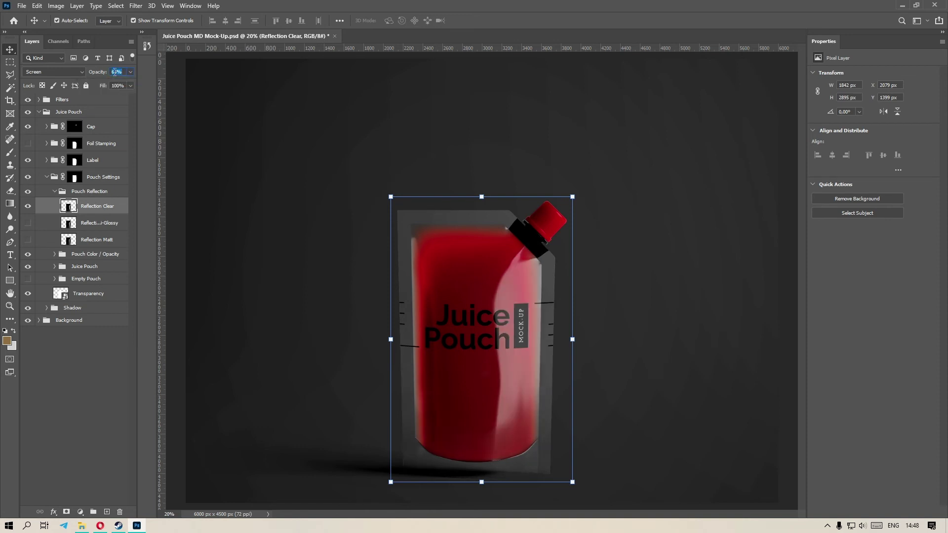
{"action": "type", "text": "50"}
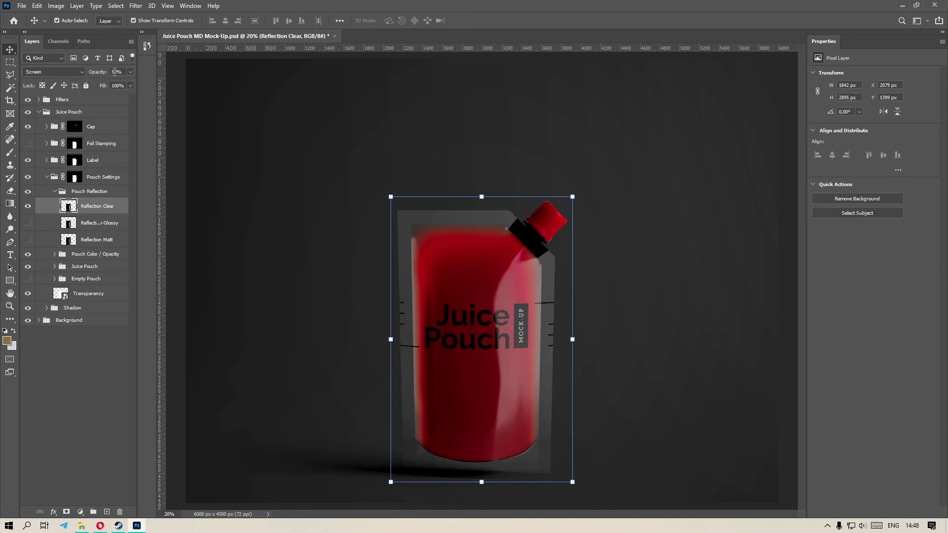
{"action": "left_click", "coordinate": [55, 191]}
Expand the Juice Pouch group inside Pouch Settings and set the opacity of its Juice Opacity layer to 50%
{"action": "left_click", "coordinate": [64, 219]}
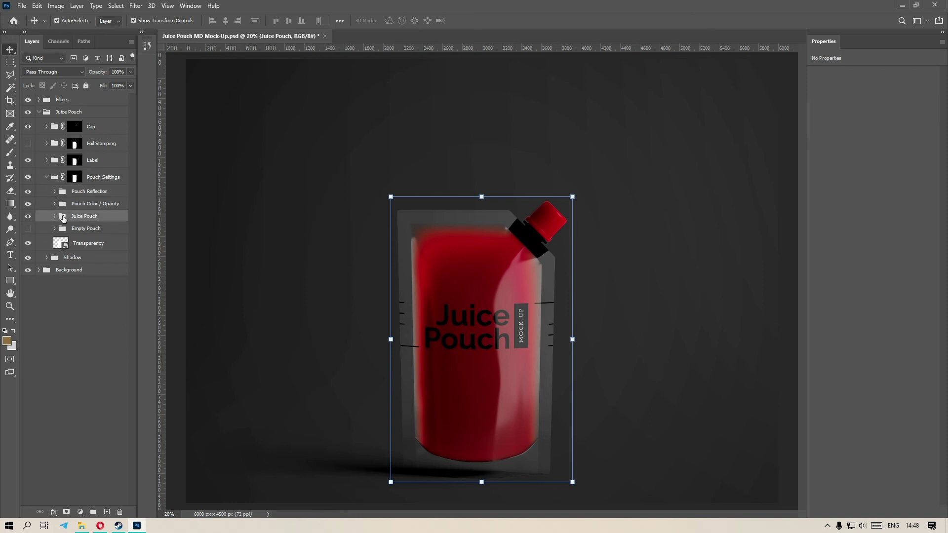
{"action": "left_click", "coordinate": [54, 217]}
{"action": "left_click", "coordinate": [95, 349]}
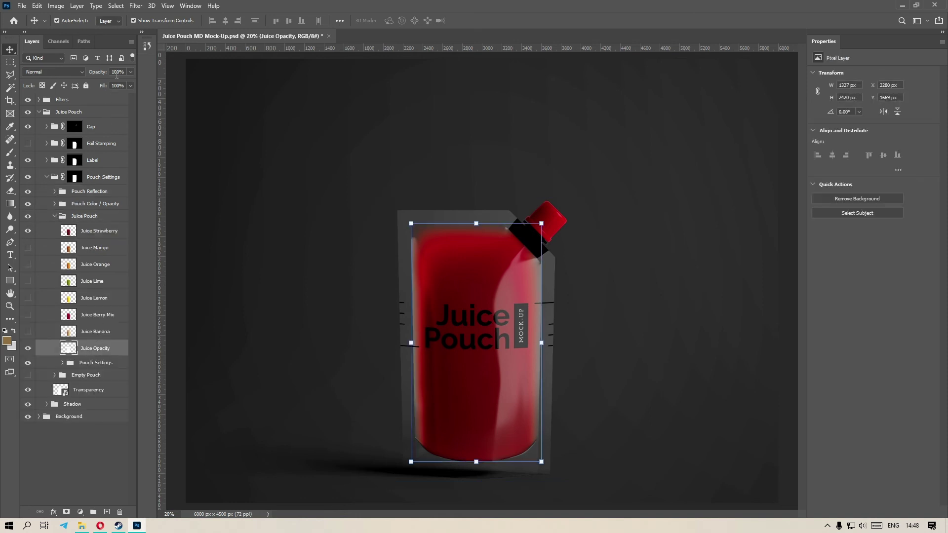
{"action": "type", "text": "50"}
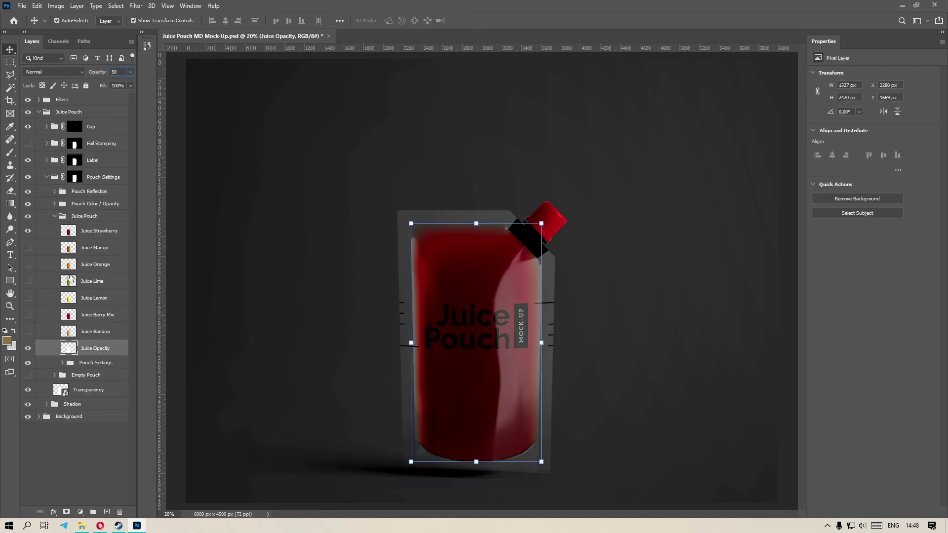
Hide the Plastic Lights layer in the nested Pouch Settings group, and collapse that group and the inner Juice Pouch group
{"action": "left_click", "coordinate": [89, 366]}
{"action": "left_click", "coordinate": [62, 363]}
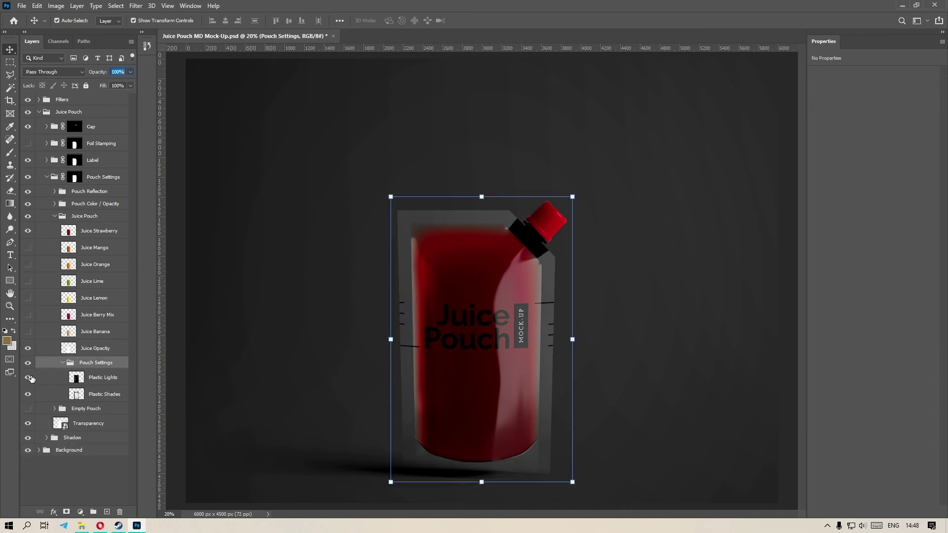
{"action": "left_click", "coordinate": [28, 377]}
{"action": "left_click", "coordinate": [28, 378]}
{"action": "left_click", "coordinate": [28, 378]}
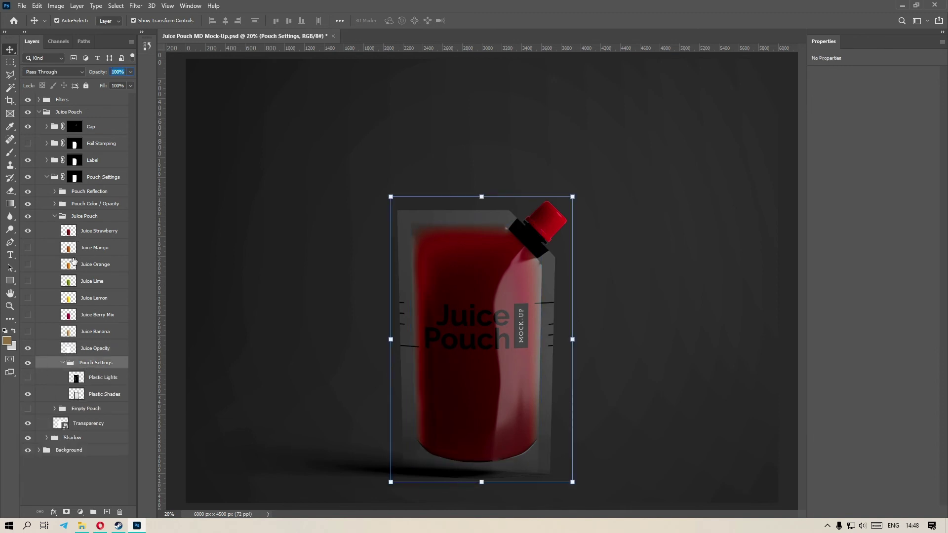
{"action": "left_click", "coordinate": [62, 363]}
{"action": "left_click", "coordinate": [55, 216]}
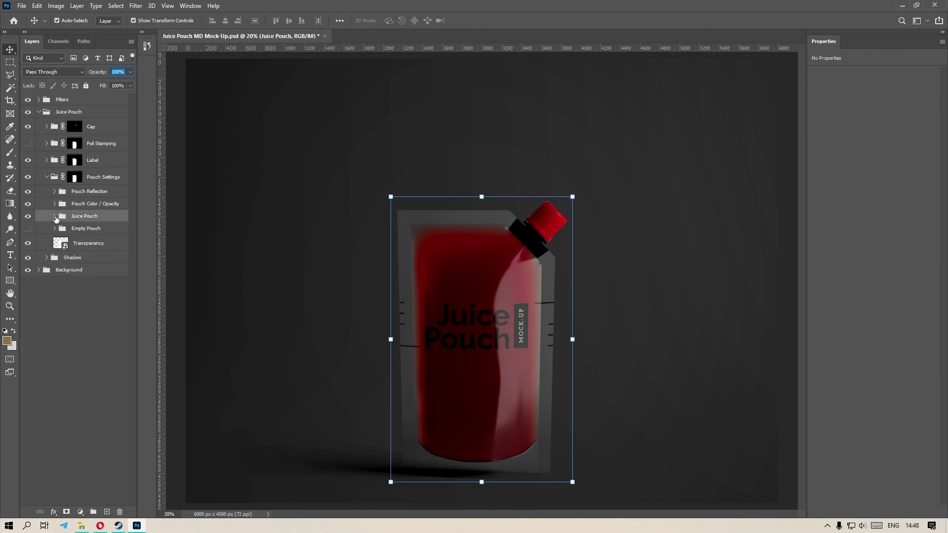
Set the opacity of the pouch's Transparency layer to 20%
{"action": "left_click", "coordinate": [76, 243]}
{"action": "left_click", "coordinate": [130, 72]}
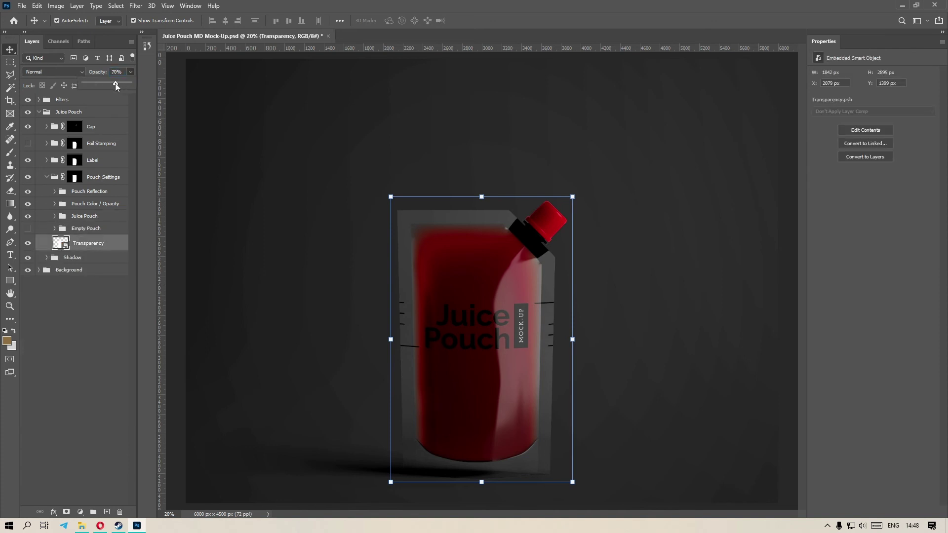
{"action": "left_click_drag", "start_coordinate": [115, 85], "coordinate": [77, 81]}
{"action": "left_click", "coordinate": [115, 73]}
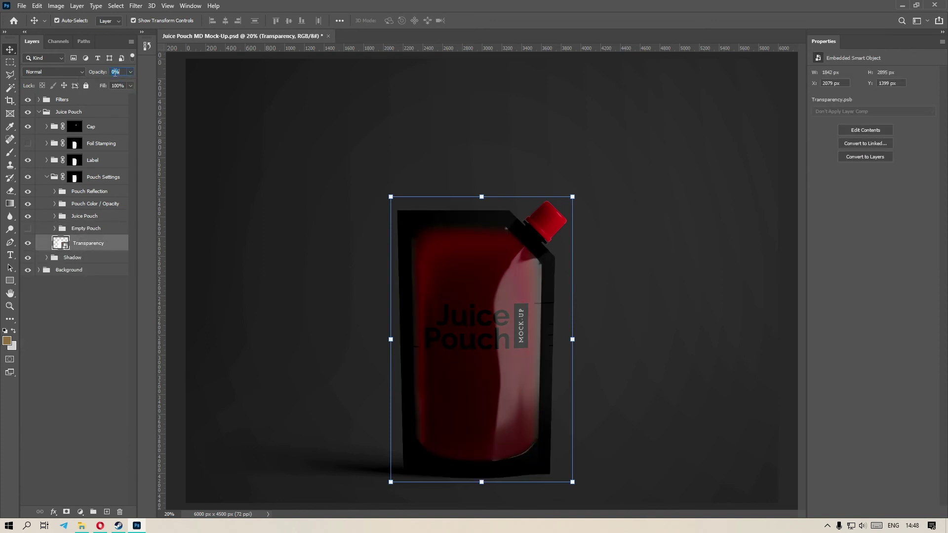
{"action": "type", "text": "20"}
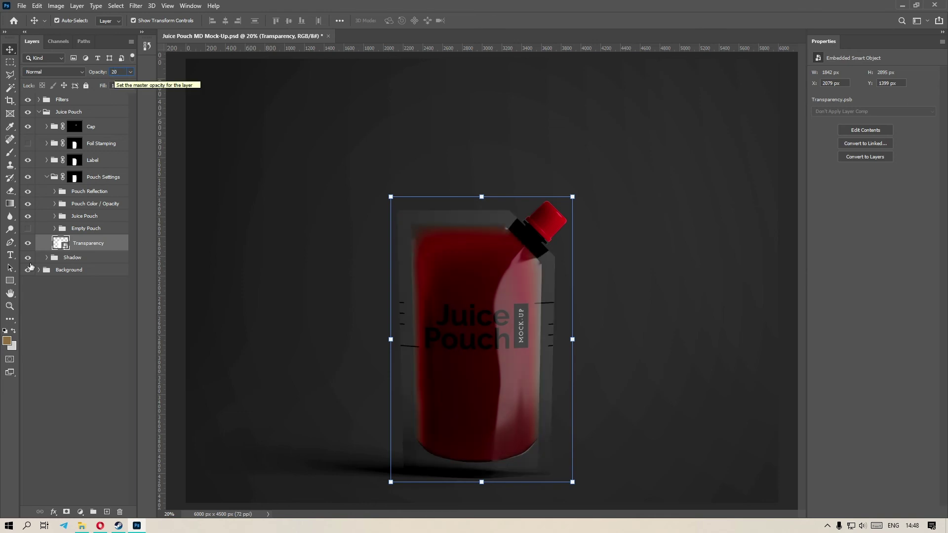
{"action": "left_click", "coordinate": [68, 330]}
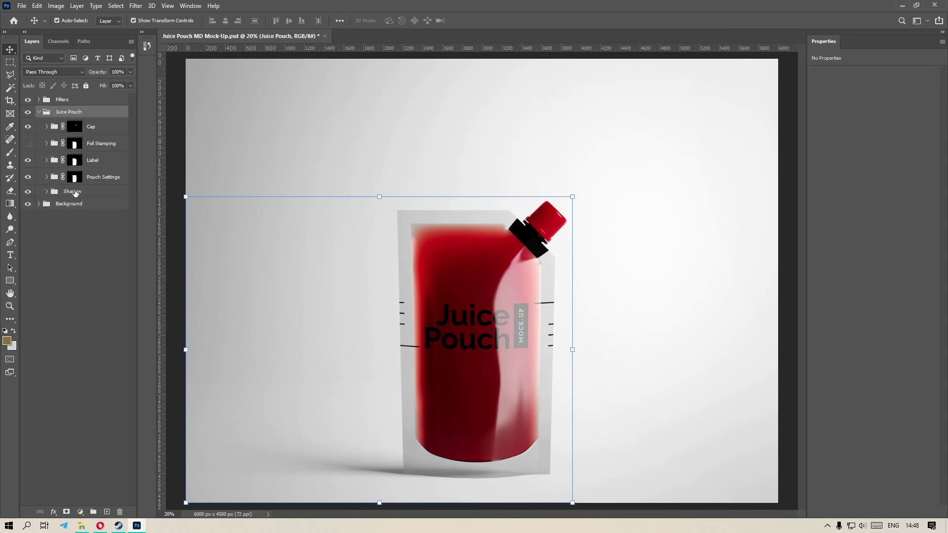
Compare the mock-up with and without the pouch's shadow by toggling the Shadow group's visibility
{"action": "left_click", "coordinate": [75, 192]}
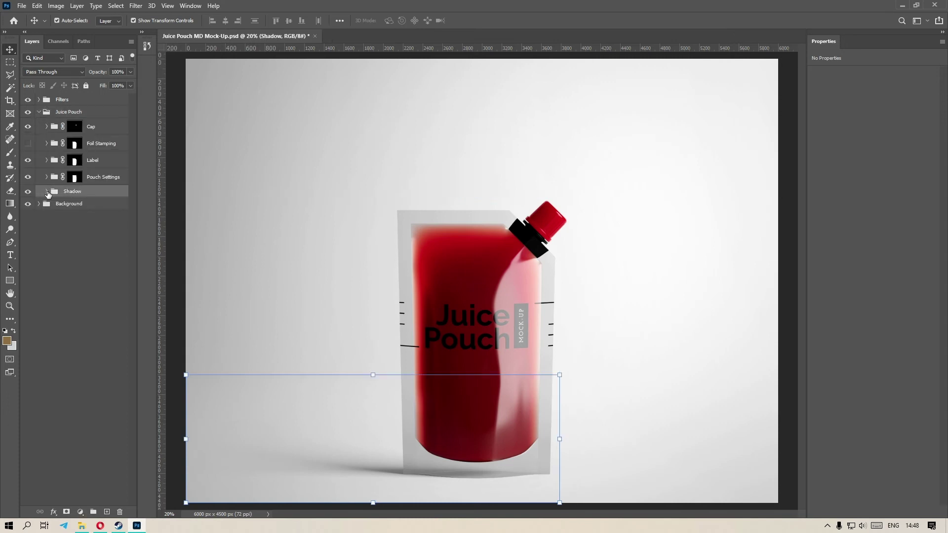
{"action": "left_click", "coordinate": [27, 191]}
{"action": "left_click", "coordinate": [27, 191]}
{"action": "left_click", "coordinate": [27, 191]}
{"action": "left_click", "coordinate": [27, 191]}
Expand the Shadow group, adjust the opacity of its shadow layers starting with Shades, and collapse the group
{"action": "left_click", "coordinate": [47, 192]}
{"action": "left_click", "coordinate": [80, 223]}
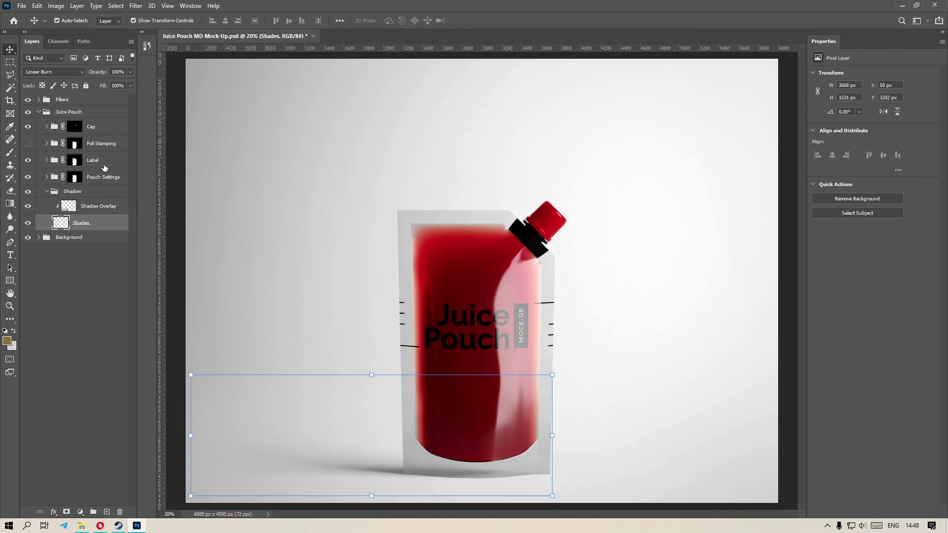
{"action": "left_click", "coordinate": [130, 72]}
{"action": "left_click_drag", "start_coordinate": [90, 85], "coordinate": [132, 116]}
{"action": "key", "text": "alt+bracketright"}
{"action": "left_click", "coordinate": [131, 72]}
{"action": "mouse_move", "coordinate": [122, 82]}
{"action": "left_mouse_down"}
{"action": "mouse_move", "coordinate": [87, 84]}
{"action": "mouse_move", "coordinate": [119, 84]}
{"action": "left_mouse_up"}
{"action": "left_click", "coordinate": [49, 195]}
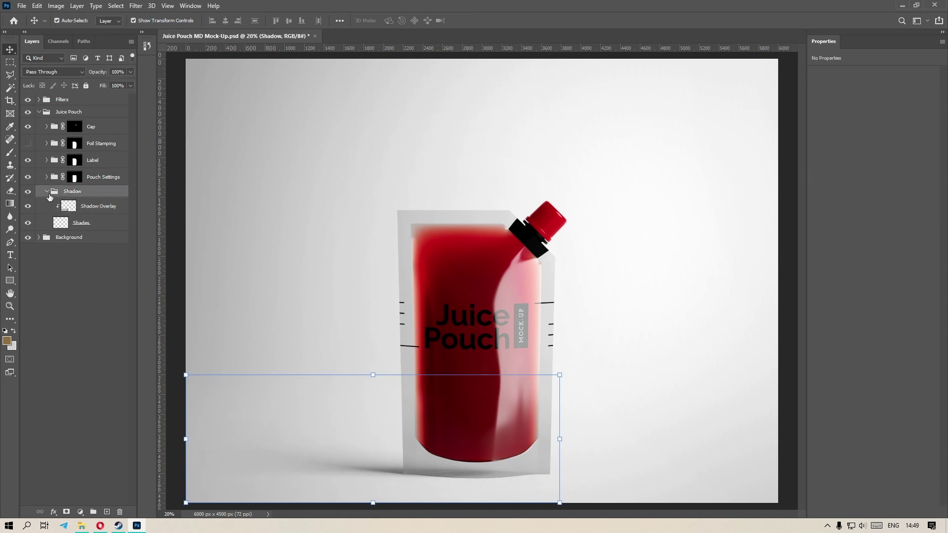
{"action": "left_click", "coordinate": [46, 192]}
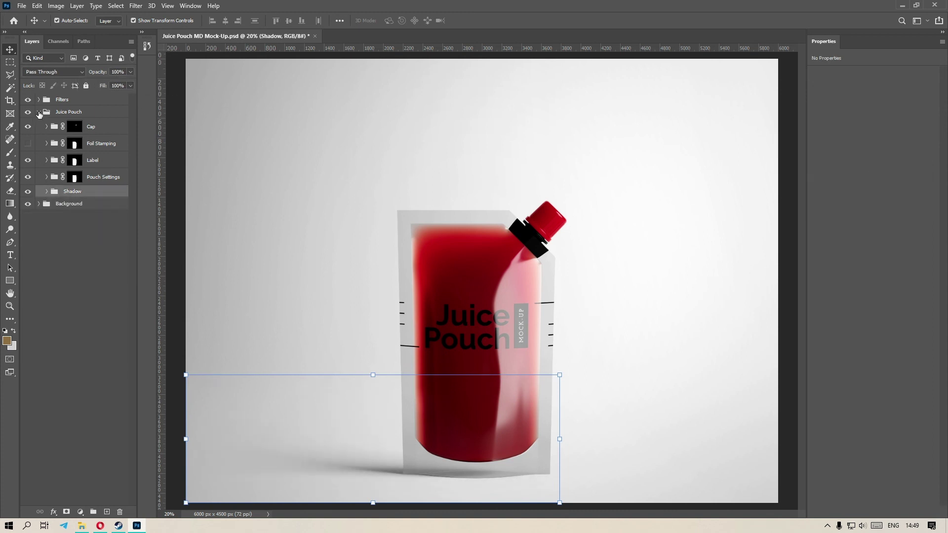
Collapse the Juice Pouch group and expand the Background group
{"action": "left_click", "coordinate": [40, 114]}
{"action": "left_click", "coordinate": [69, 125]}
{"action": "left_click", "coordinate": [39, 124]}
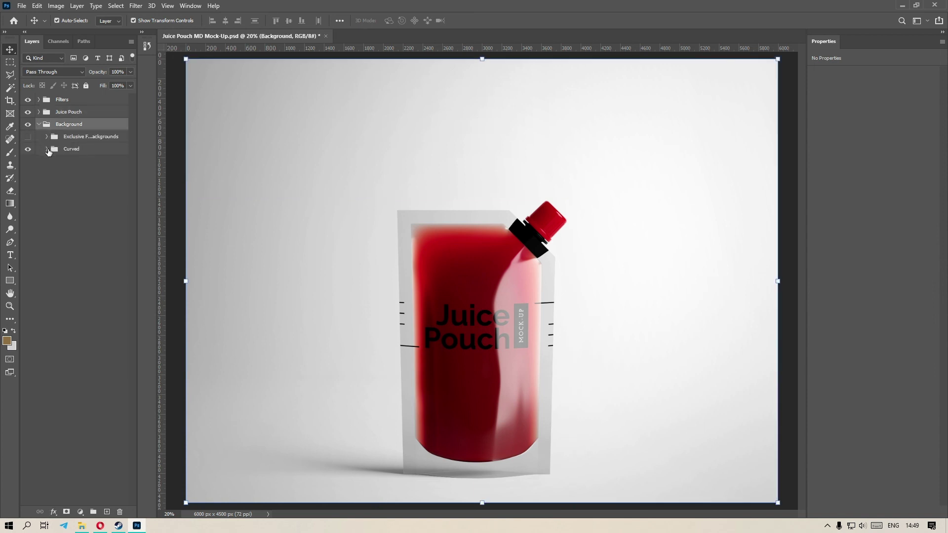
Try red shades such as cc3d3d and d24823 for the Curved group's Background Color fill, discard the change, and collapse the group
{"action": "left_click", "coordinate": [48, 149]}
{"action": "double_click", "coordinate": [60, 198]}
{"action": "type", "text": "cc3d3d"}
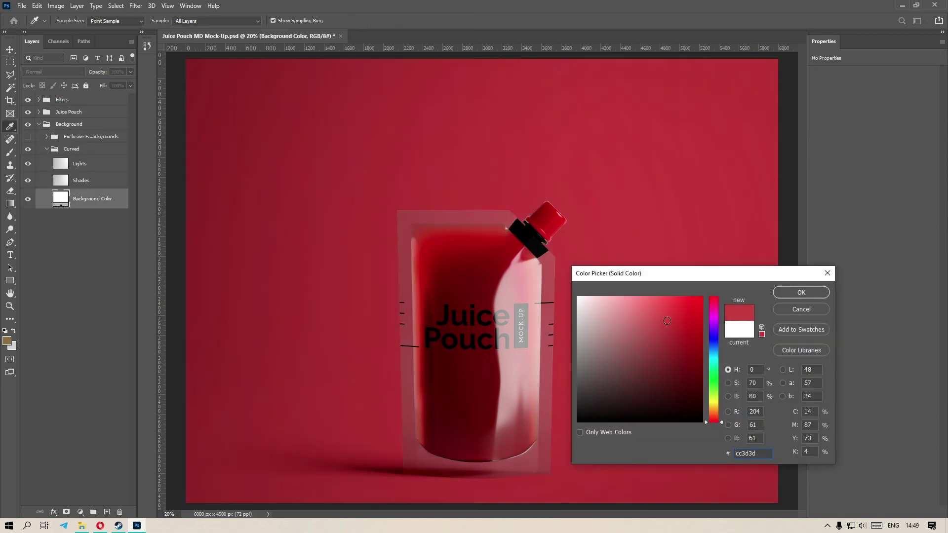
{"action": "left_click_drag", "start_coordinate": [713, 302], "coordinate": [716, 420]}
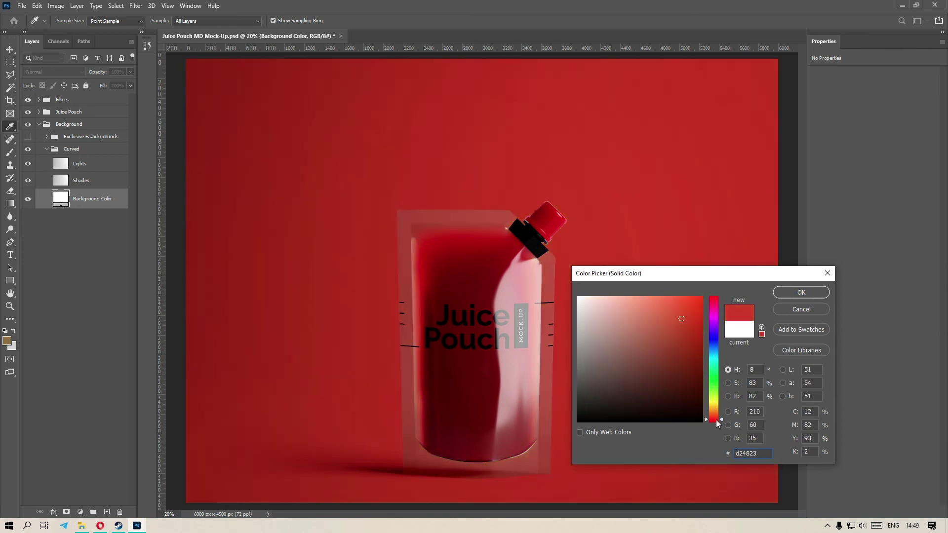
{"action": "left_click", "coordinate": [789, 310]}
{"action": "left_click", "coordinate": [60, 149]}
{"action": "left_click", "coordinate": [46, 149]}
{"action": "key", "text": "v"}
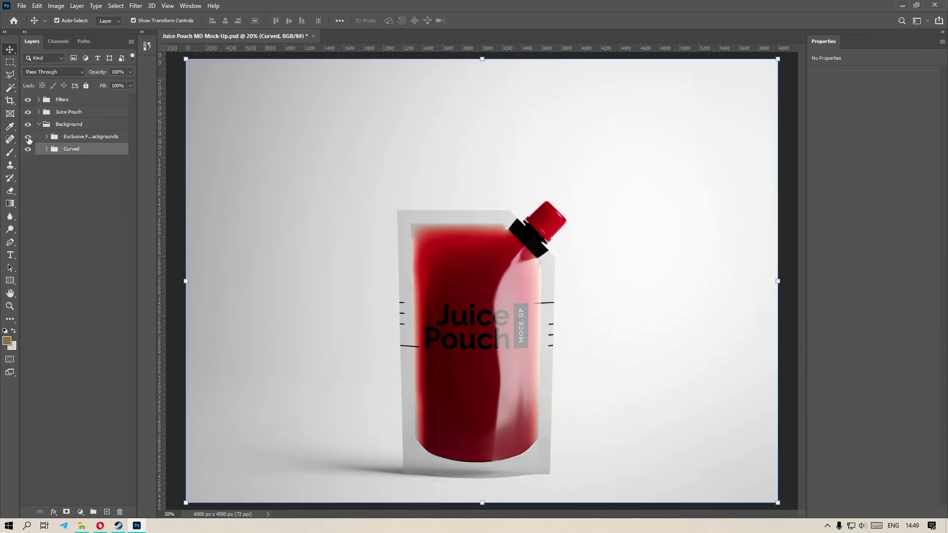
Show and expand the exclusive backgrounds group, and hide its Garden BG 3 and Garden BG 2 layers
{"action": "left_click", "coordinate": [28, 137]}
{"action": "left_click", "coordinate": [47, 137]}
{"action": "left_click", "coordinate": [27, 151]}
{"action": "left_click", "coordinate": [28, 168]}
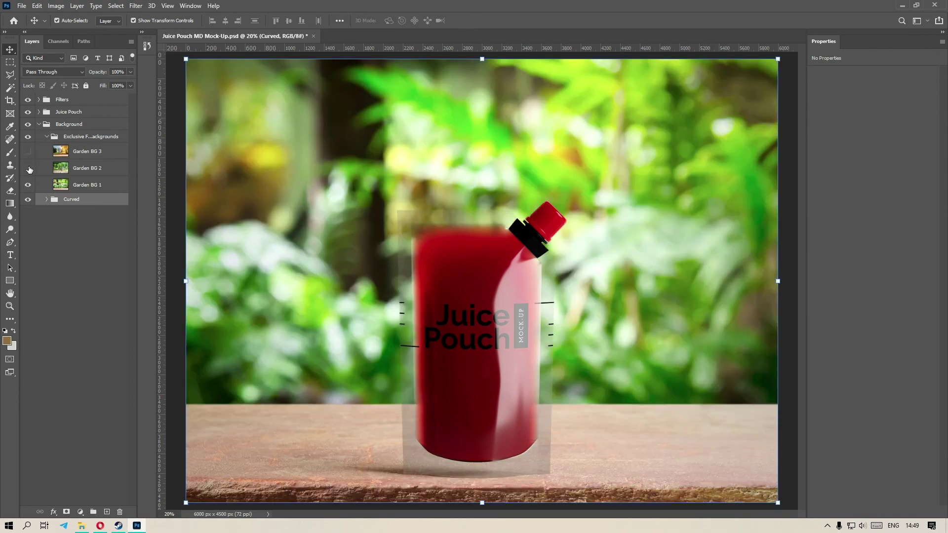